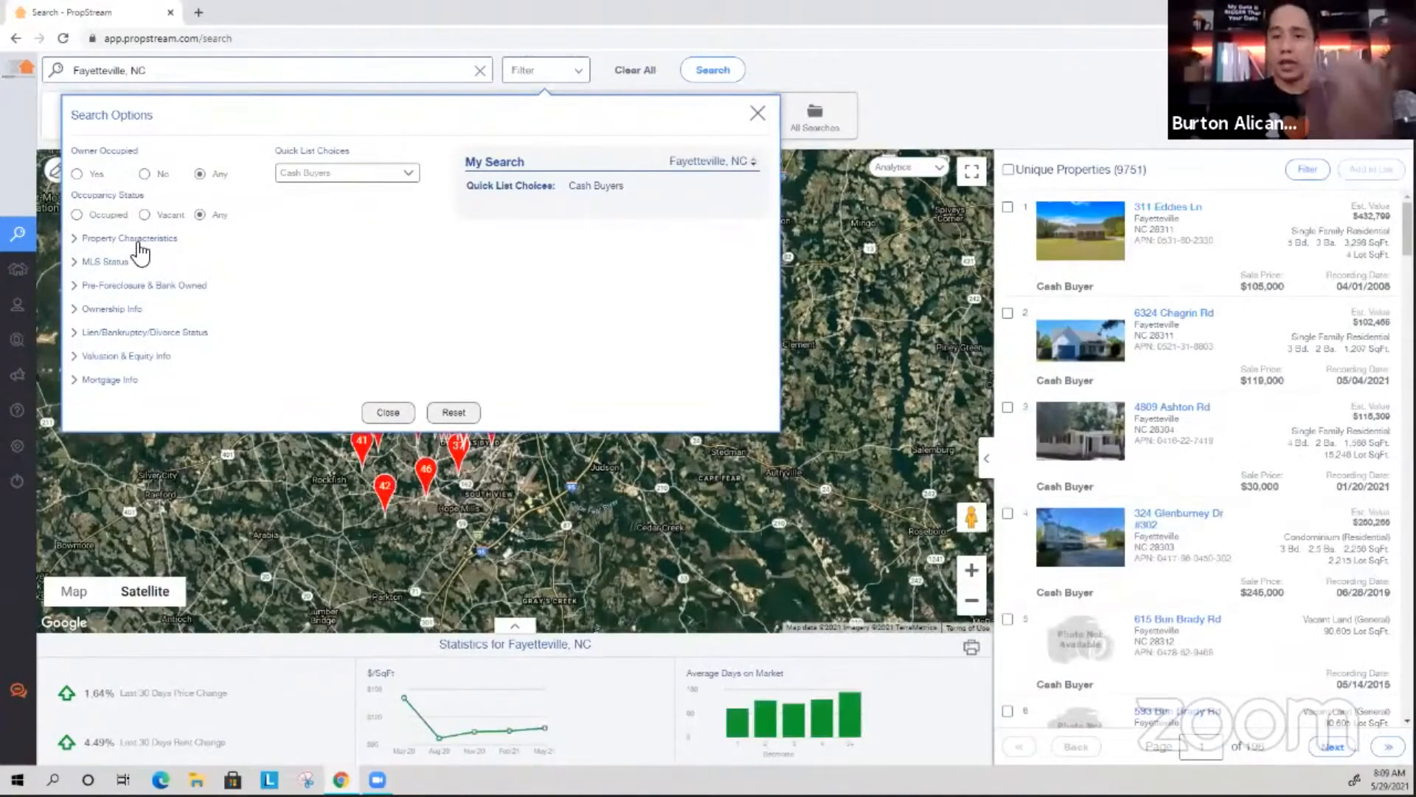
# Filter the Fayetteville, NC cash-buyer search to the Residential property classification and the Single Family property type
pyautogui.click(139, 241)
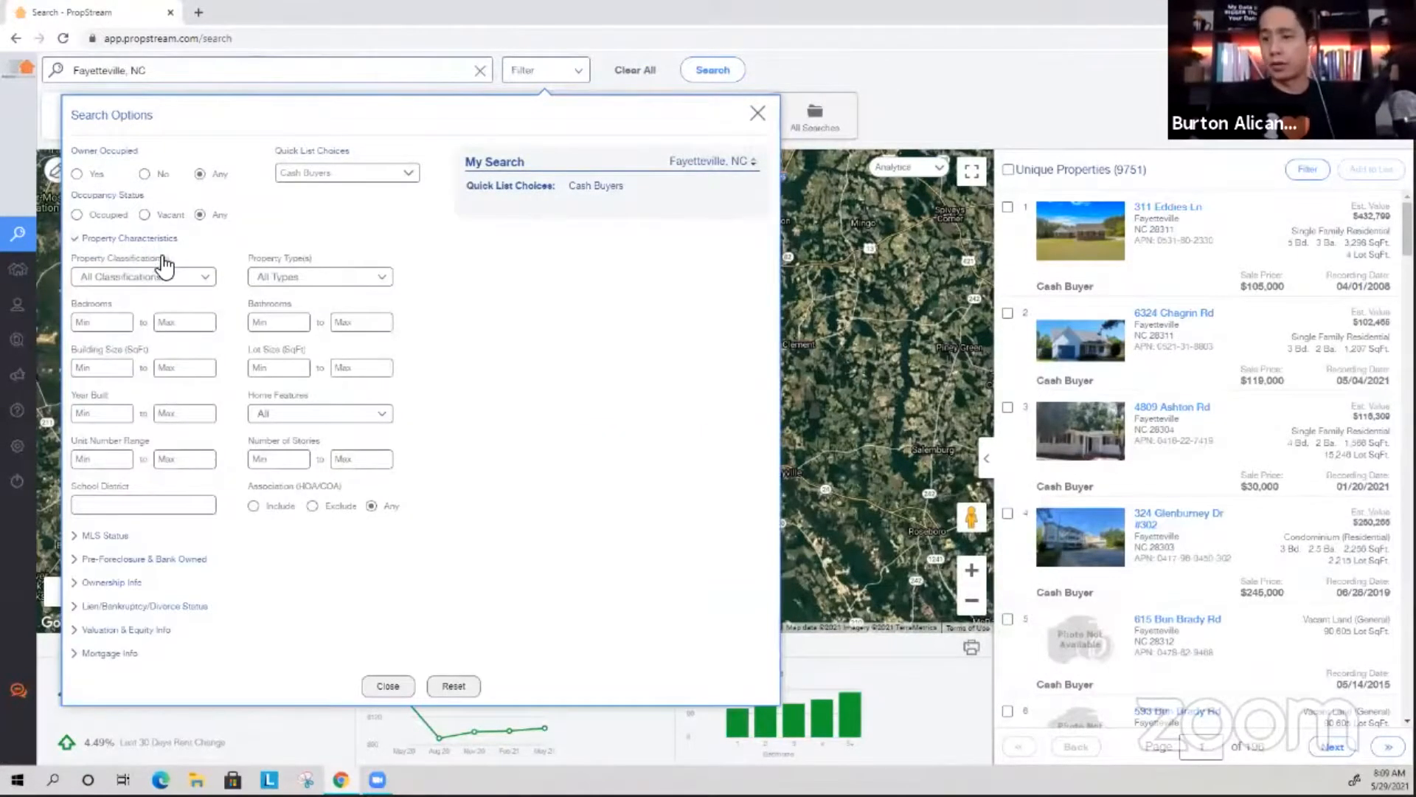
pyautogui.click(152, 279)
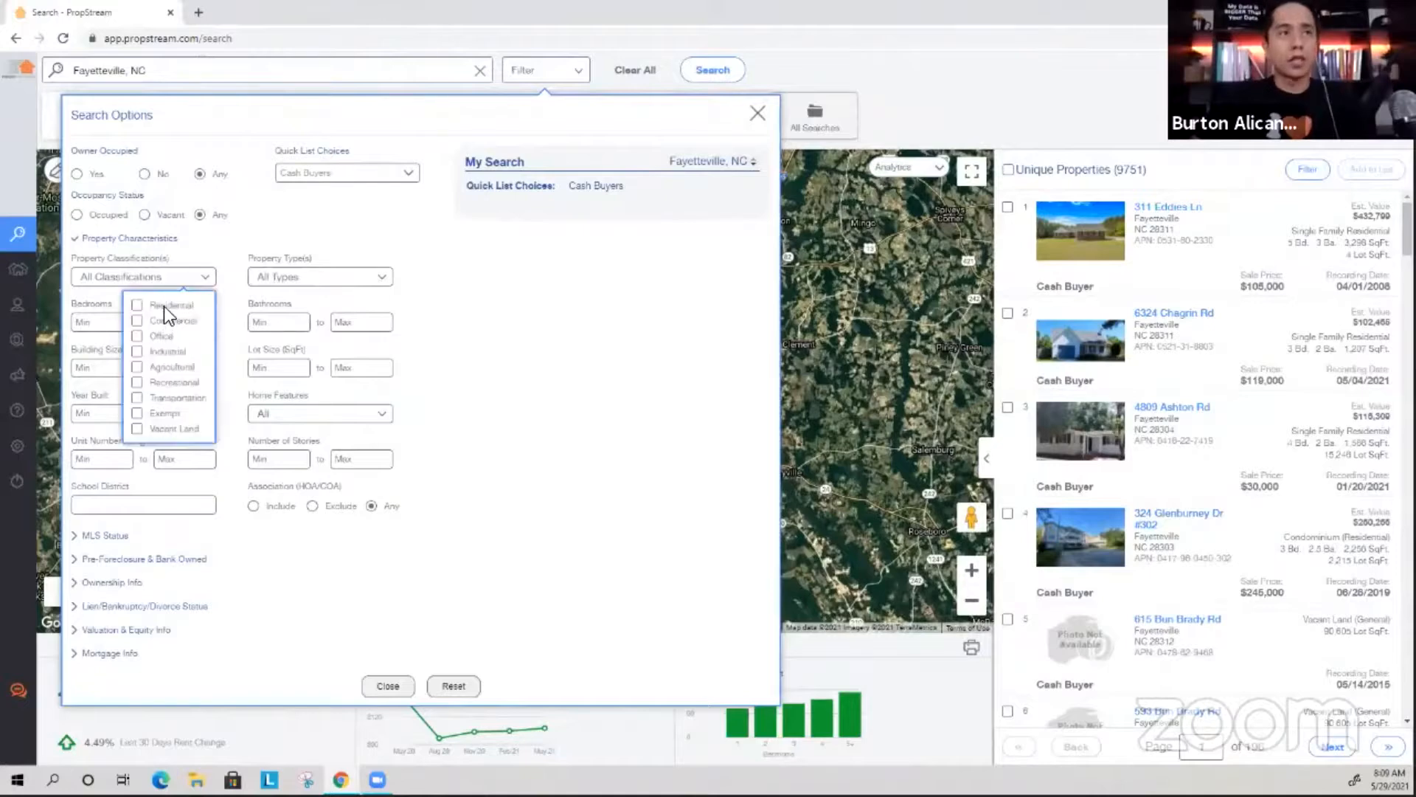
pyautogui.click(164, 306)
pyautogui.click(313, 278)
pyautogui.click(232, 331)
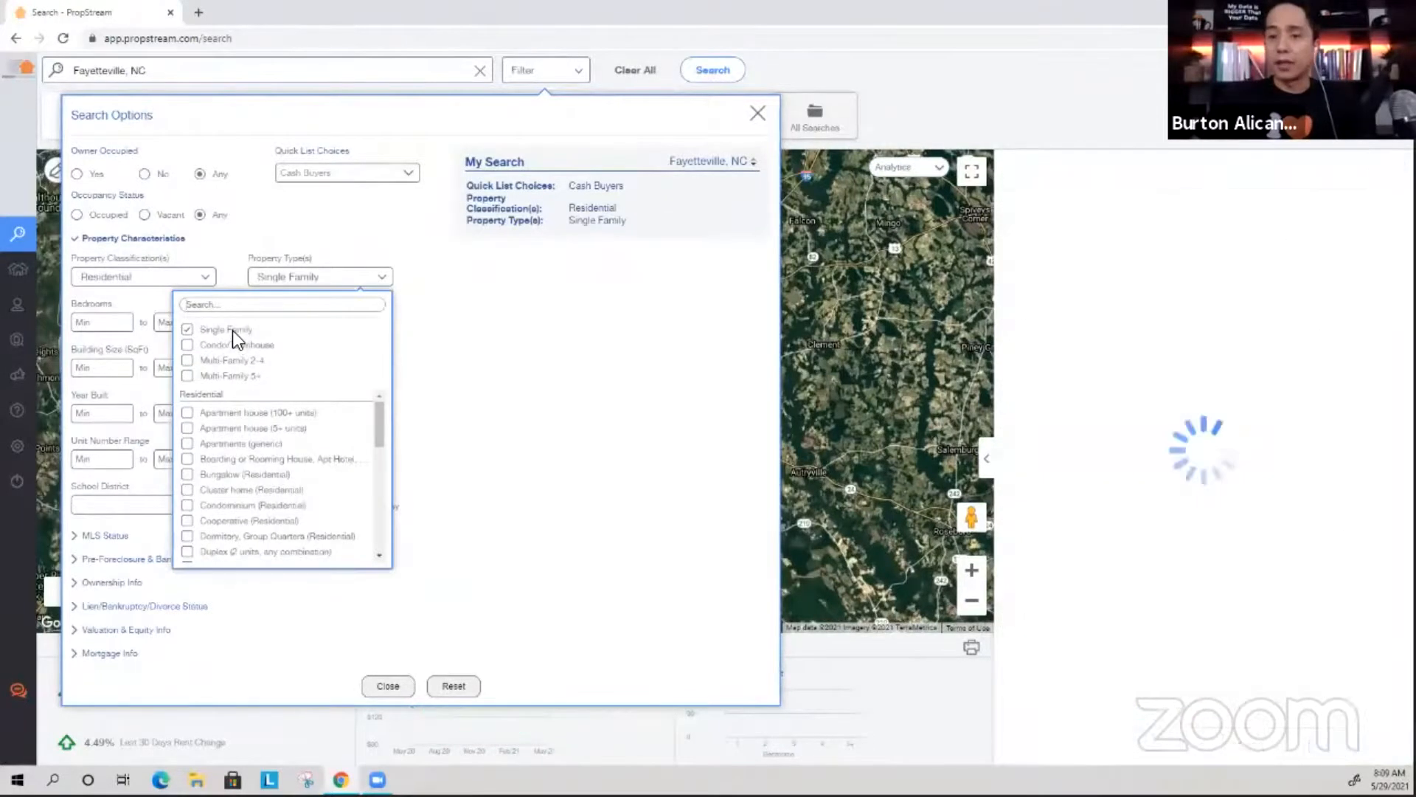
# Set the maximum number of bedrooms to 5 and collapse the property characteristics
pyautogui.click(170, 324)
pyautogui.write('5')
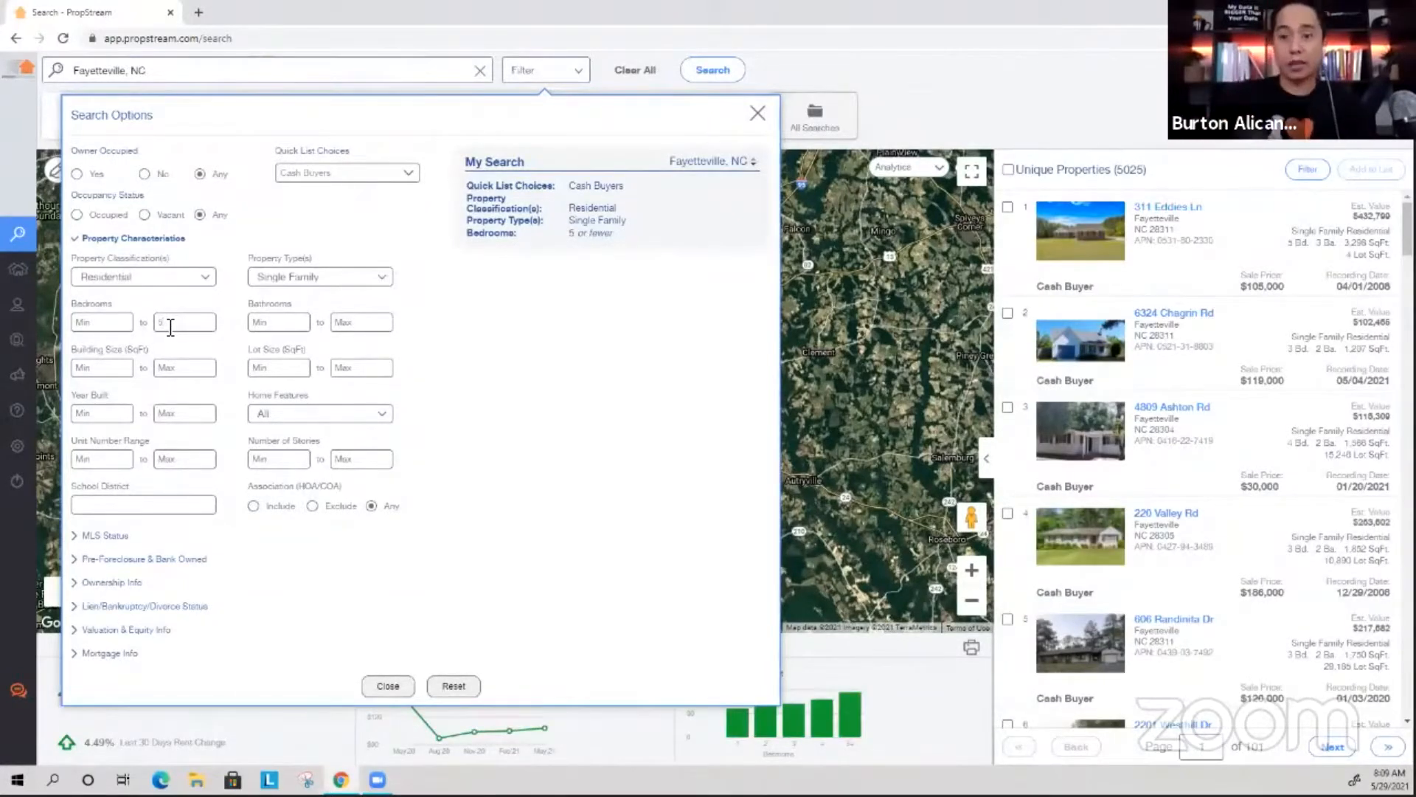
pyautogui.click(95, 238)
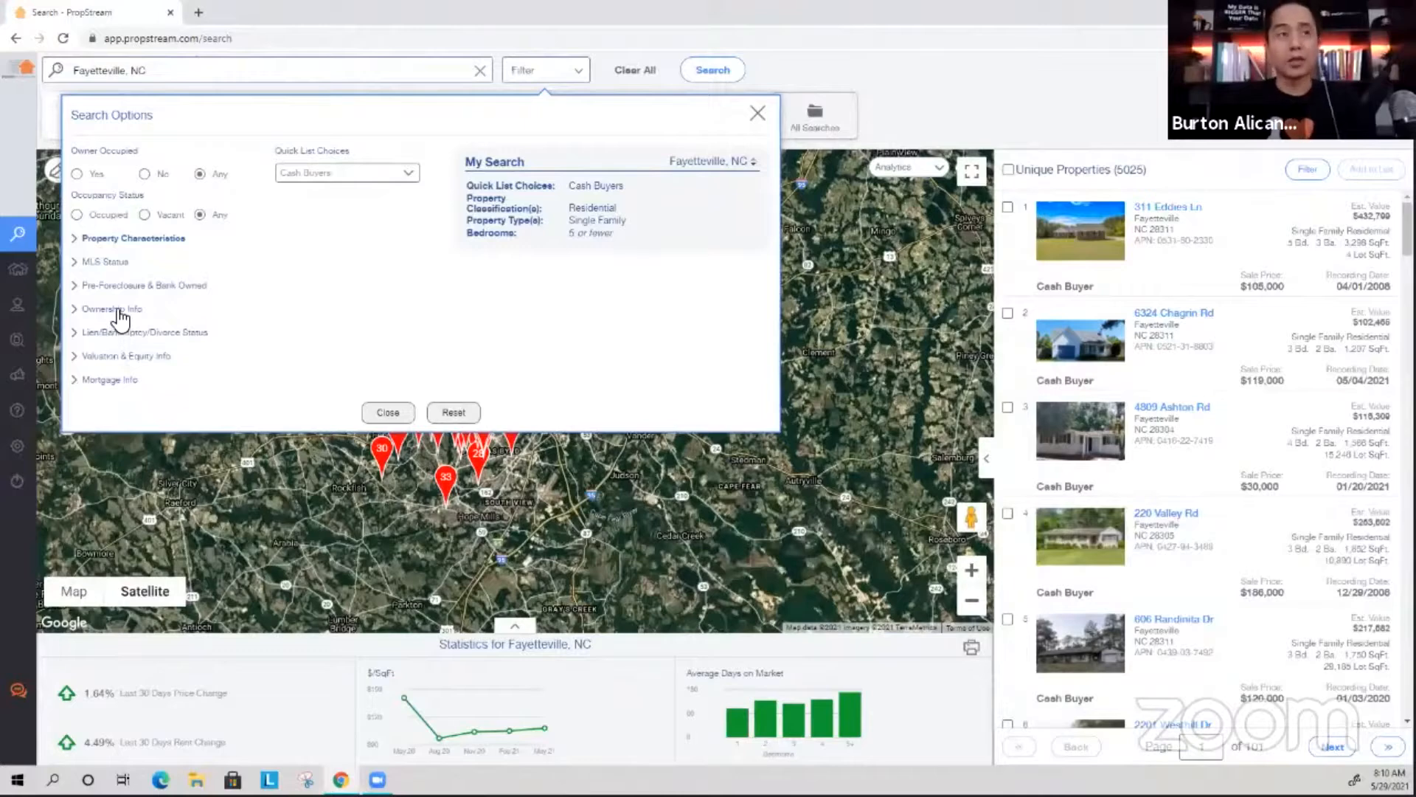
# Set the start of the last sale date range in the ownership filters to 01/01/21
pyautogui.click(115, 309)
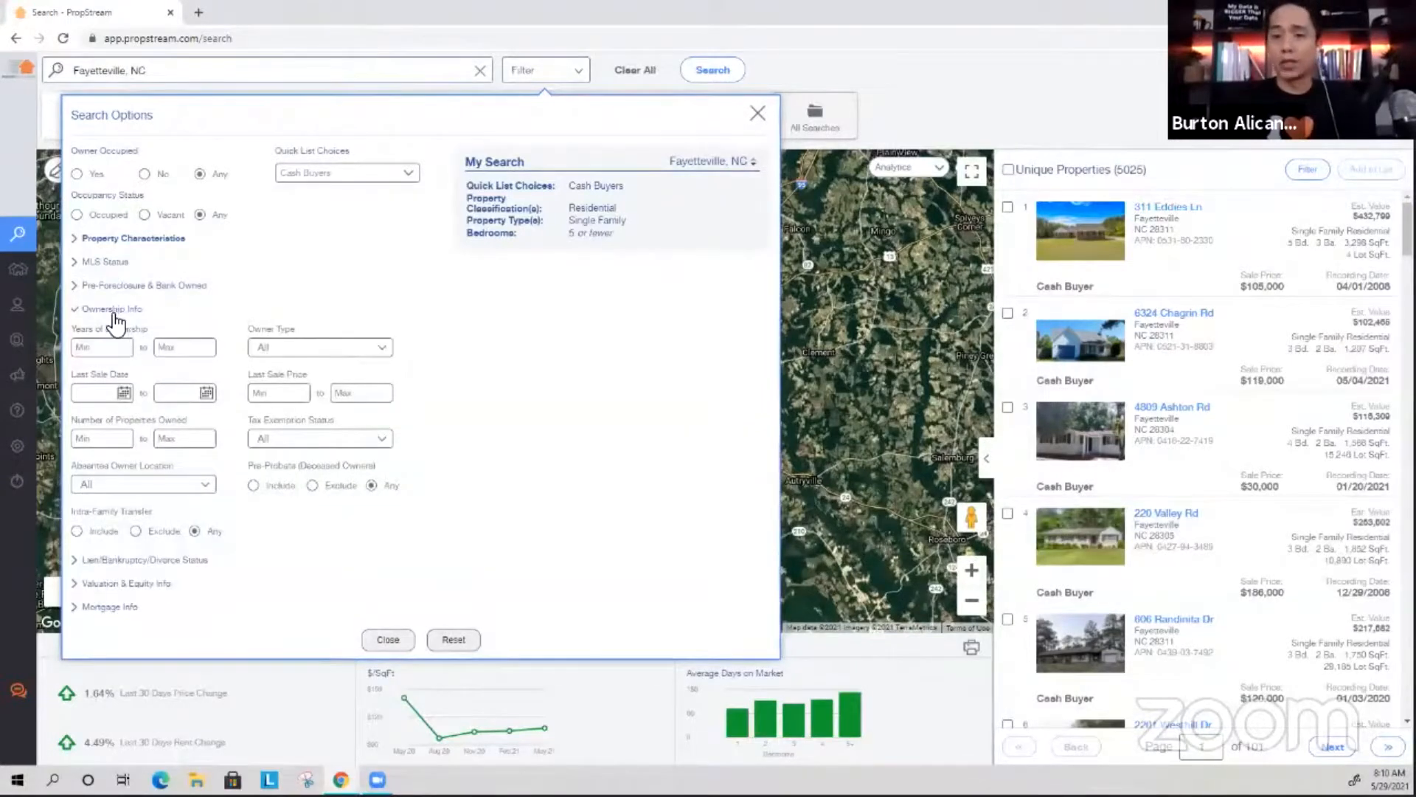
pyautogui.click(135, 384)
pyautogui.click(86, 422)
pyautogui.click(87, 423)
pyautogui.click(86, 423)
pyautogui.click(86, 423)
pyautogui.click(87, 424)
pyautogui.click(87, 424)
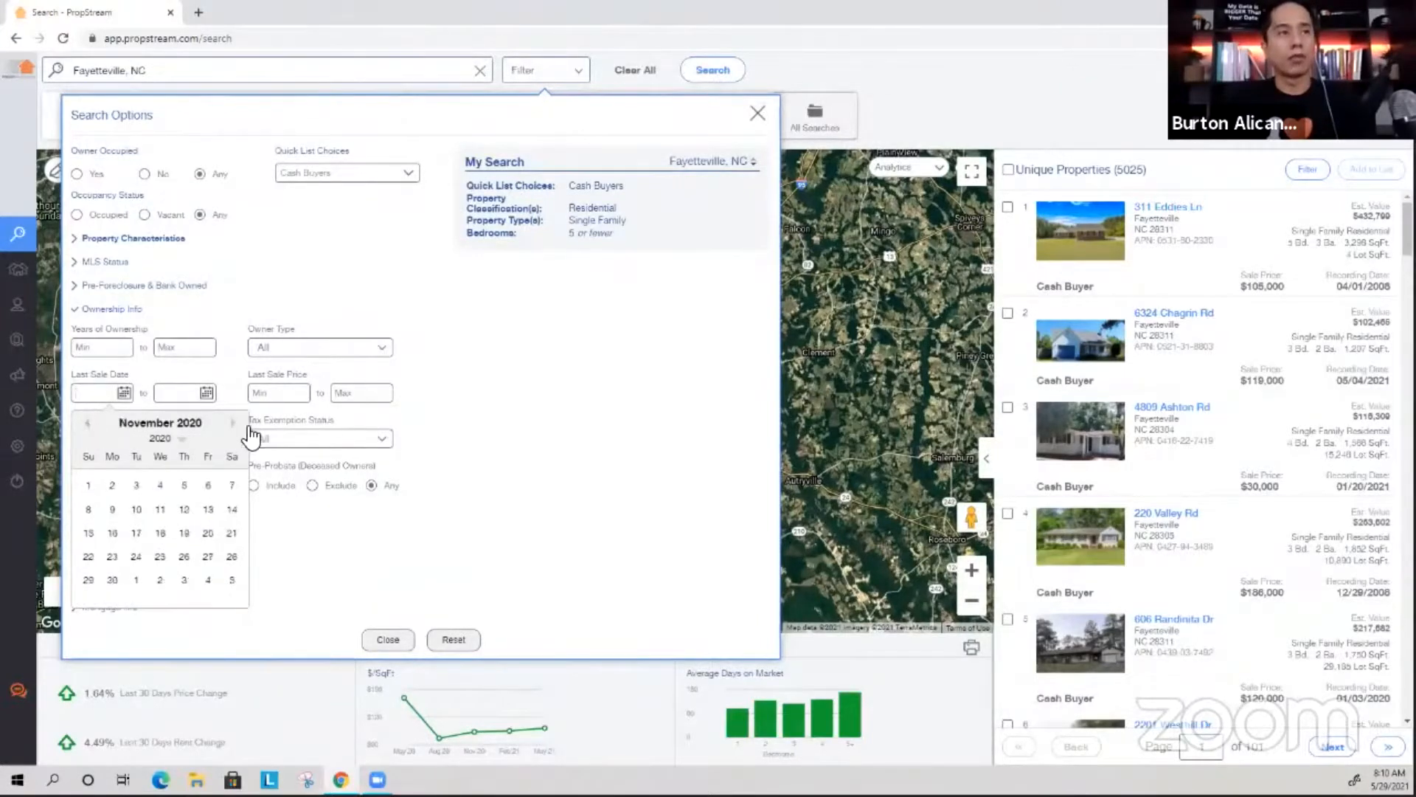
pyautogui.doubleClick(233, 422)
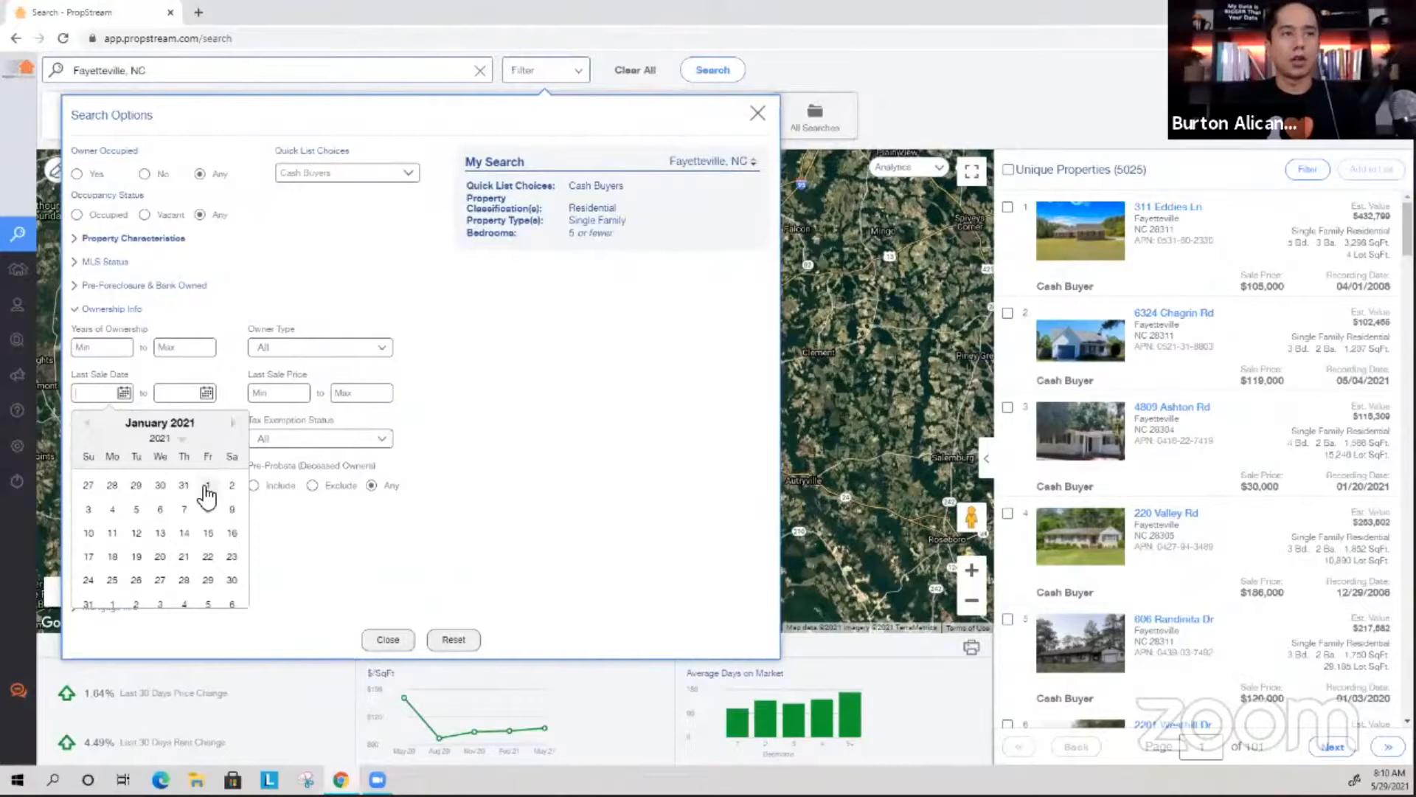
pyautogui.click(207, 487)
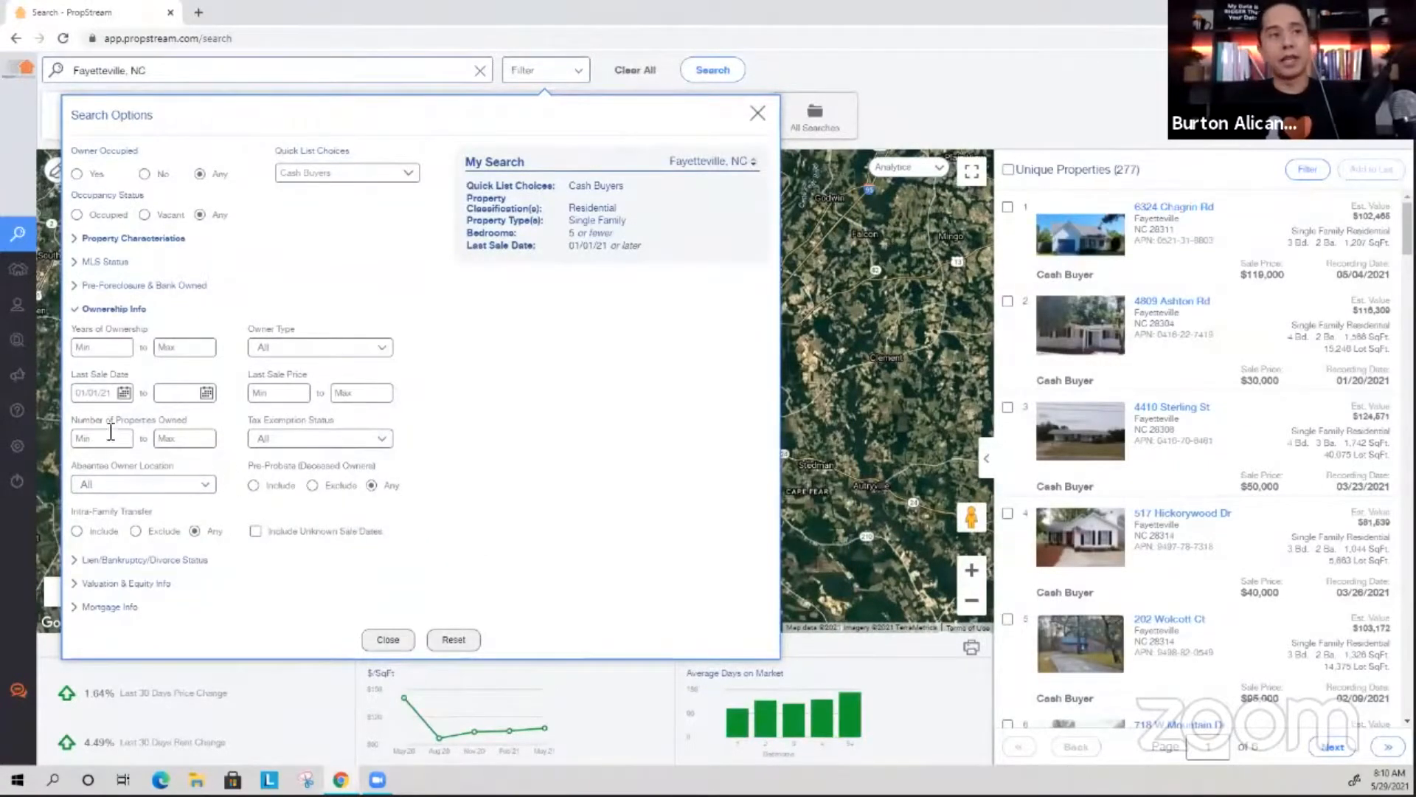
# Set the minimum number of properties owned to 3 and close the search options
pyautogui.tripleClick(106, 422)
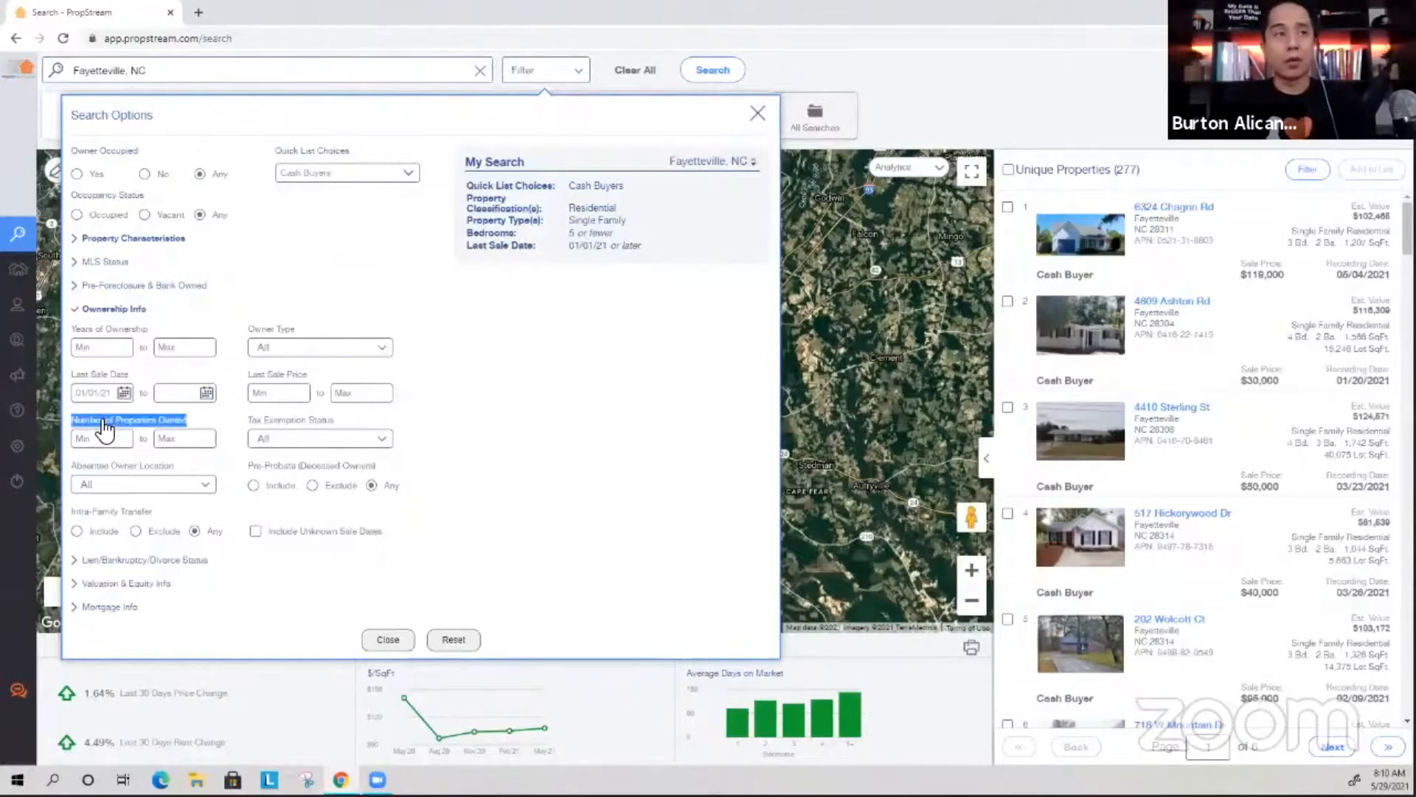
pyautogui.click(106, 443)
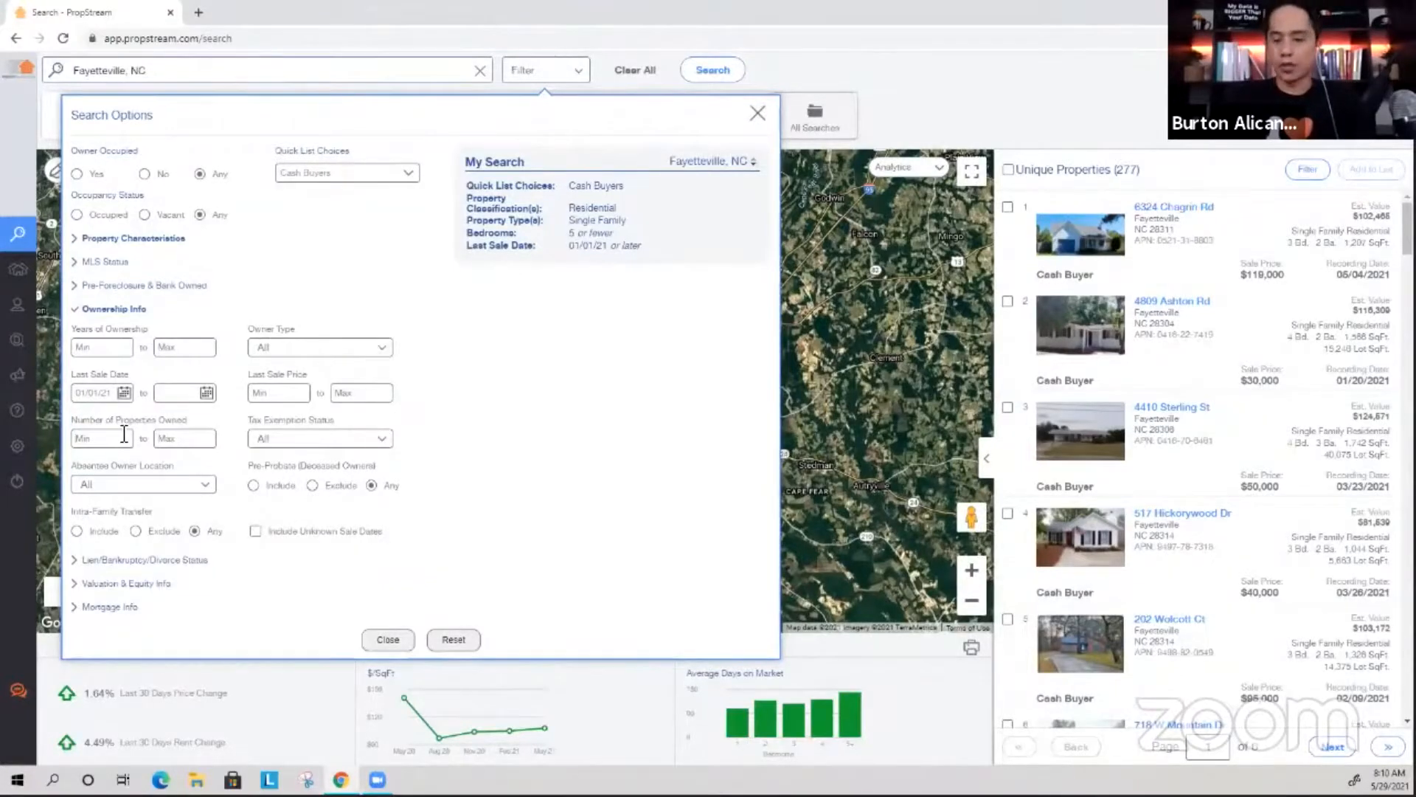
pyautogui.write('3')
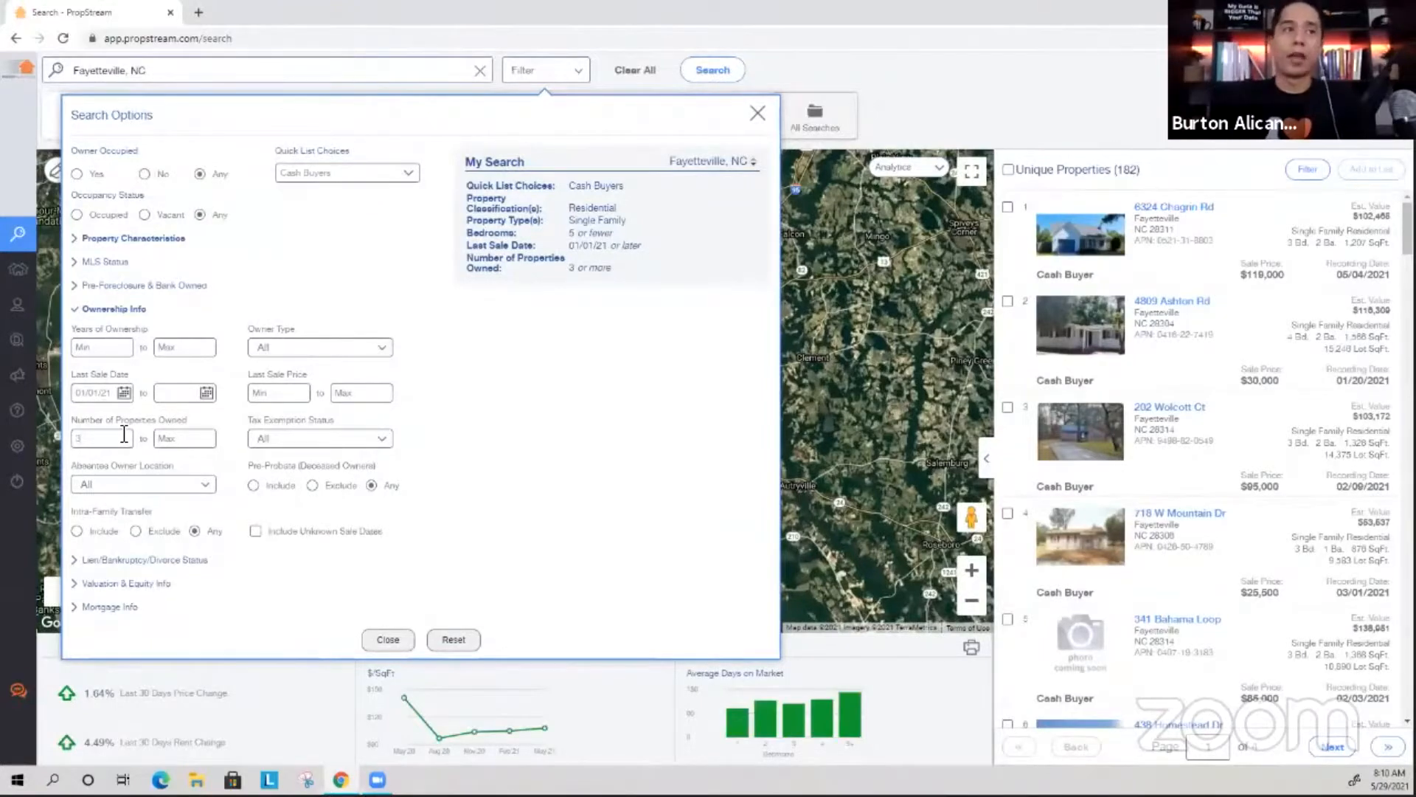
pyautogui.click(328, 355)
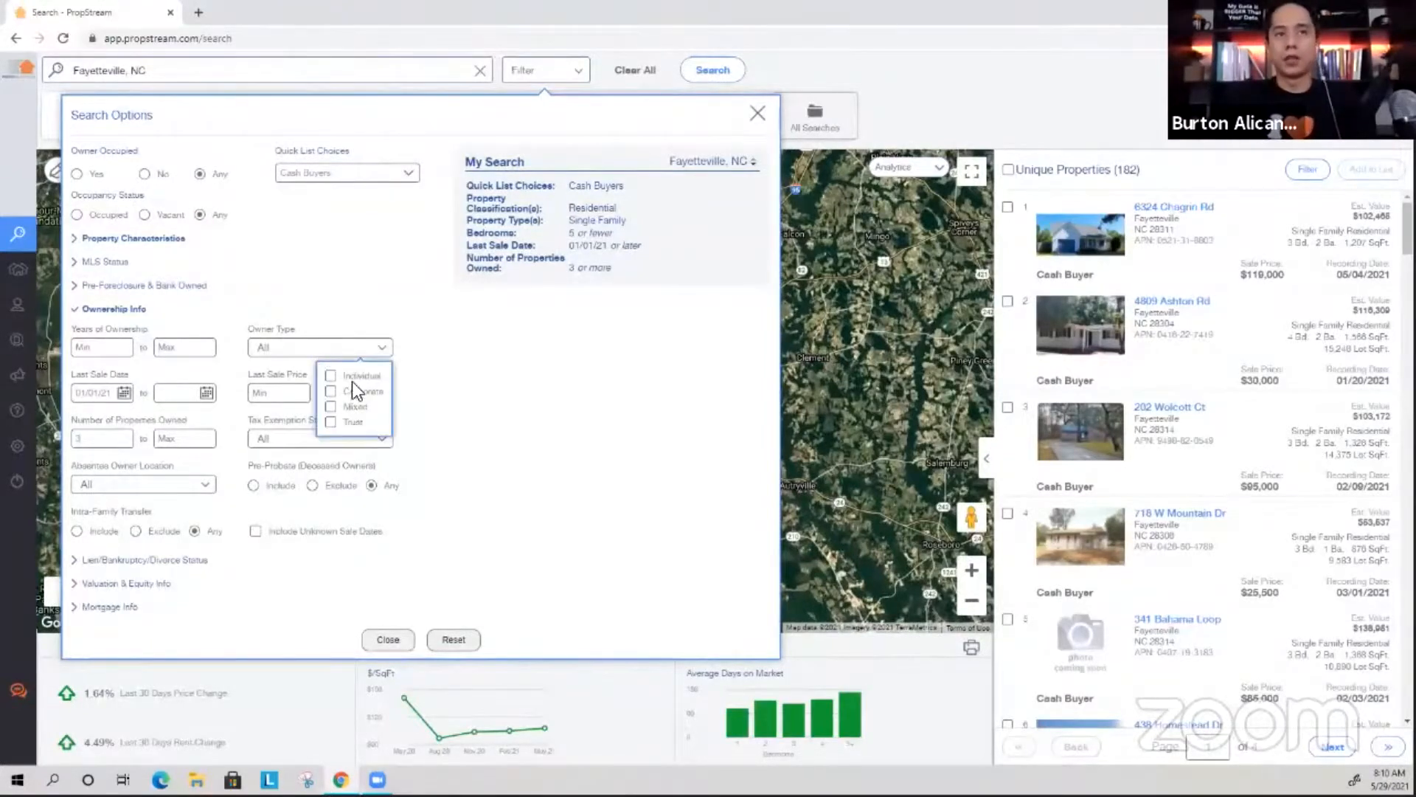
pyautogui.click(526, 433)
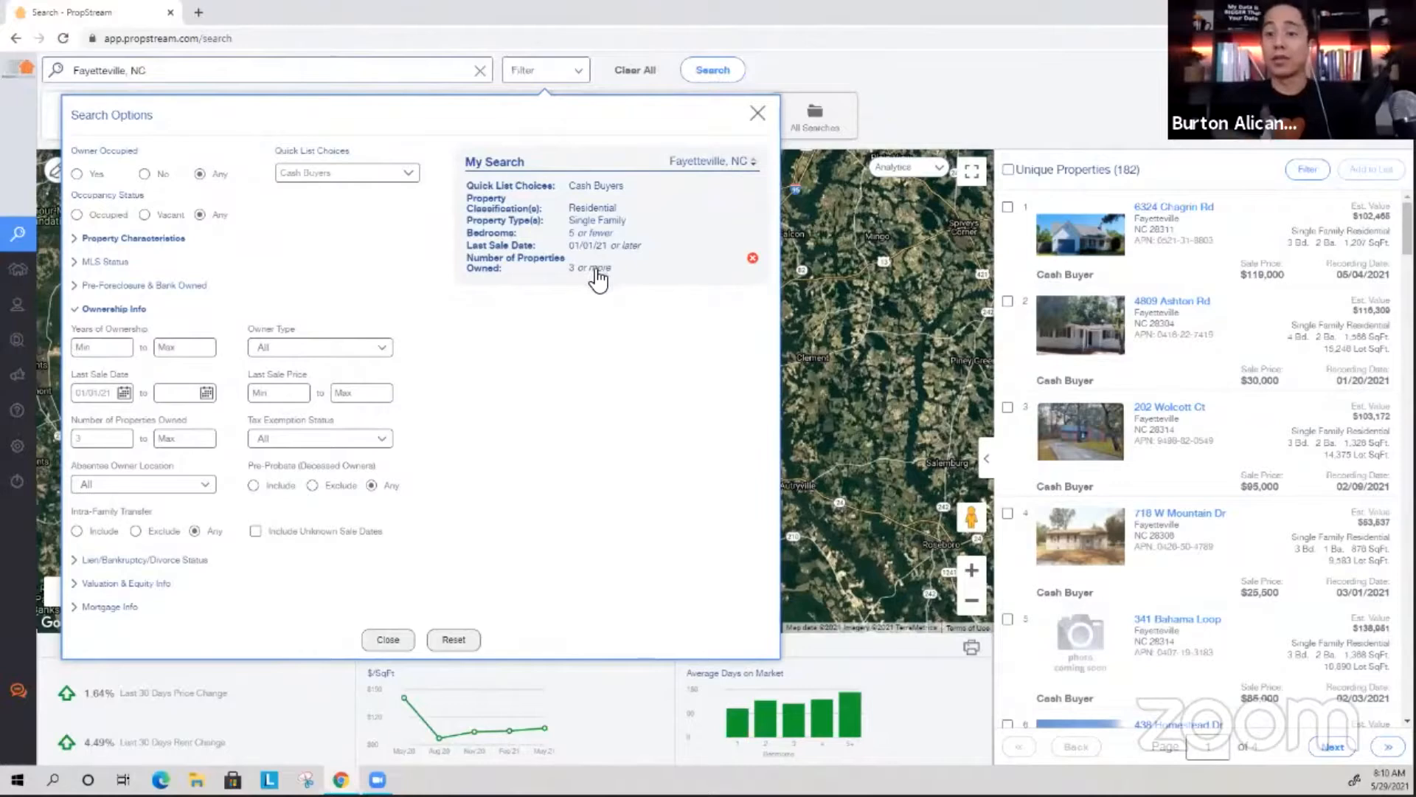
pyautogui.click(403, 642)
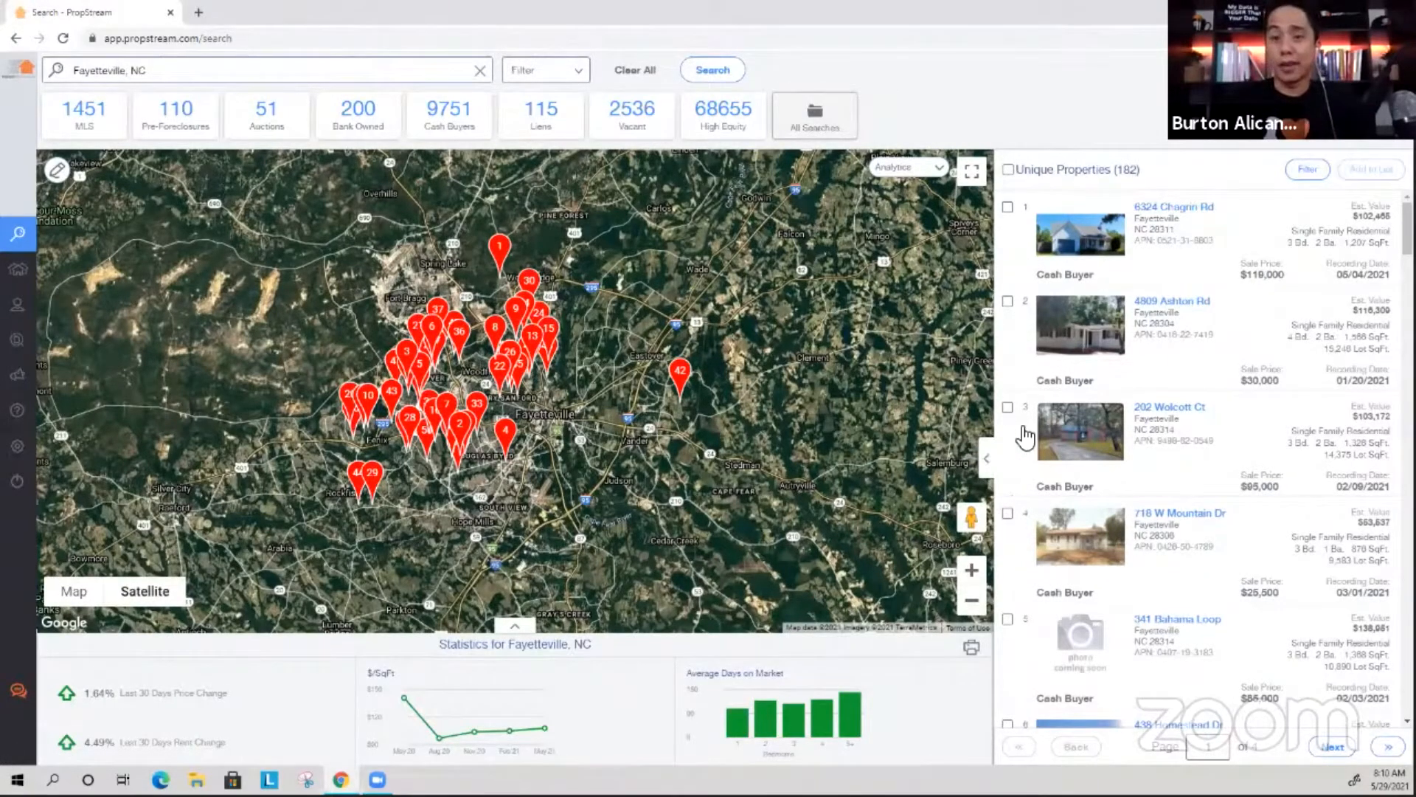
# Check the filtered properties in the full-width table and review the active criteria in the search options
pyautogui.click(989, 458)
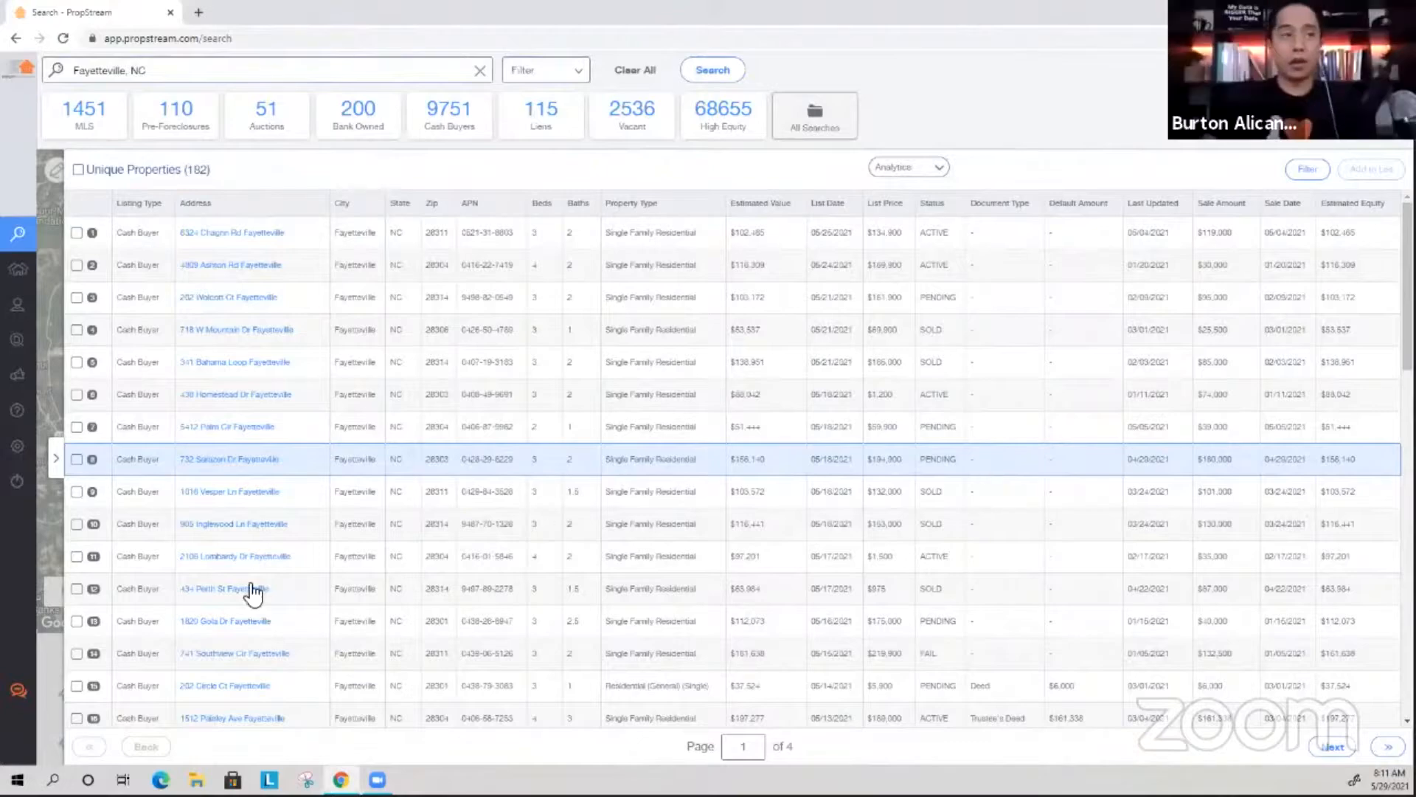
pyautogui.click(59, 461)
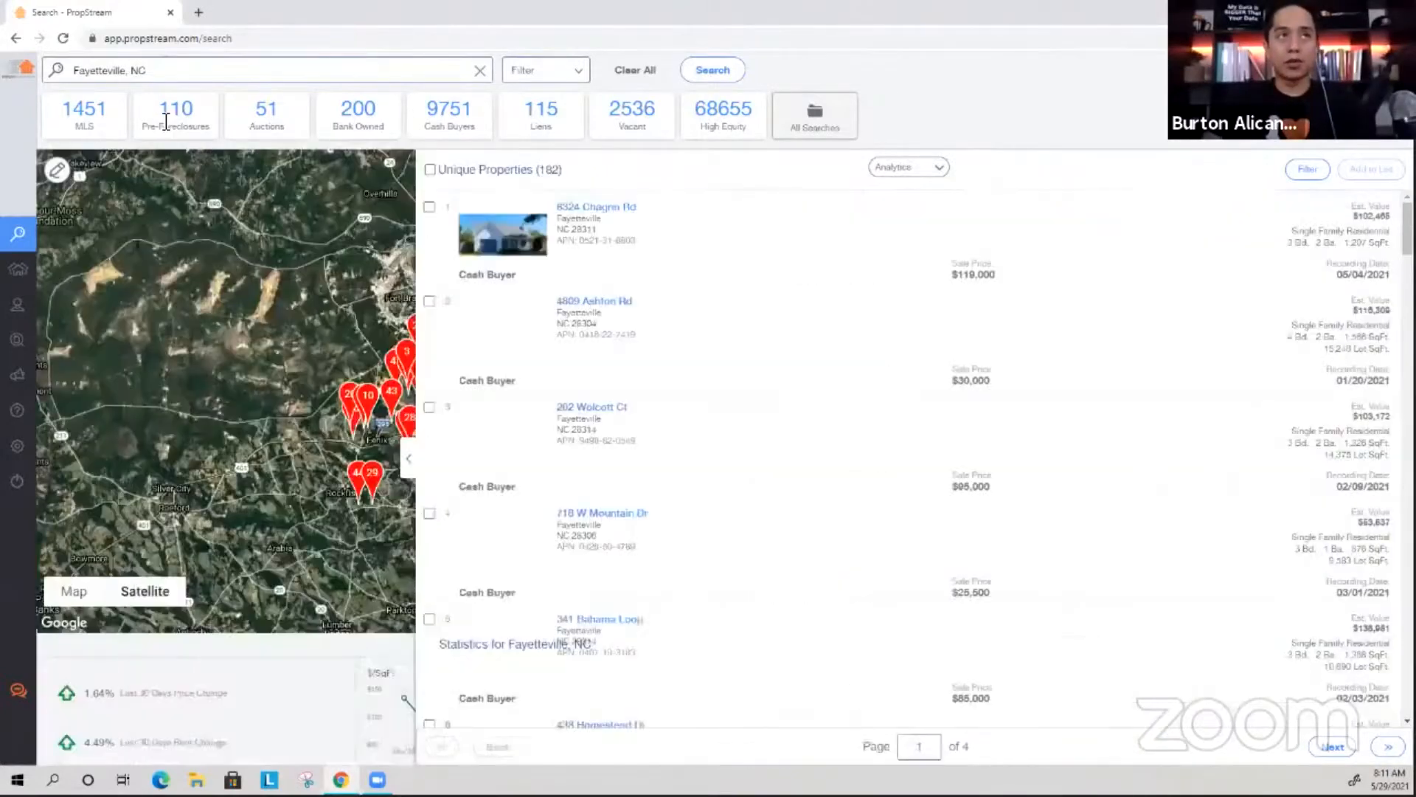
pyautogui.click(565, 74)
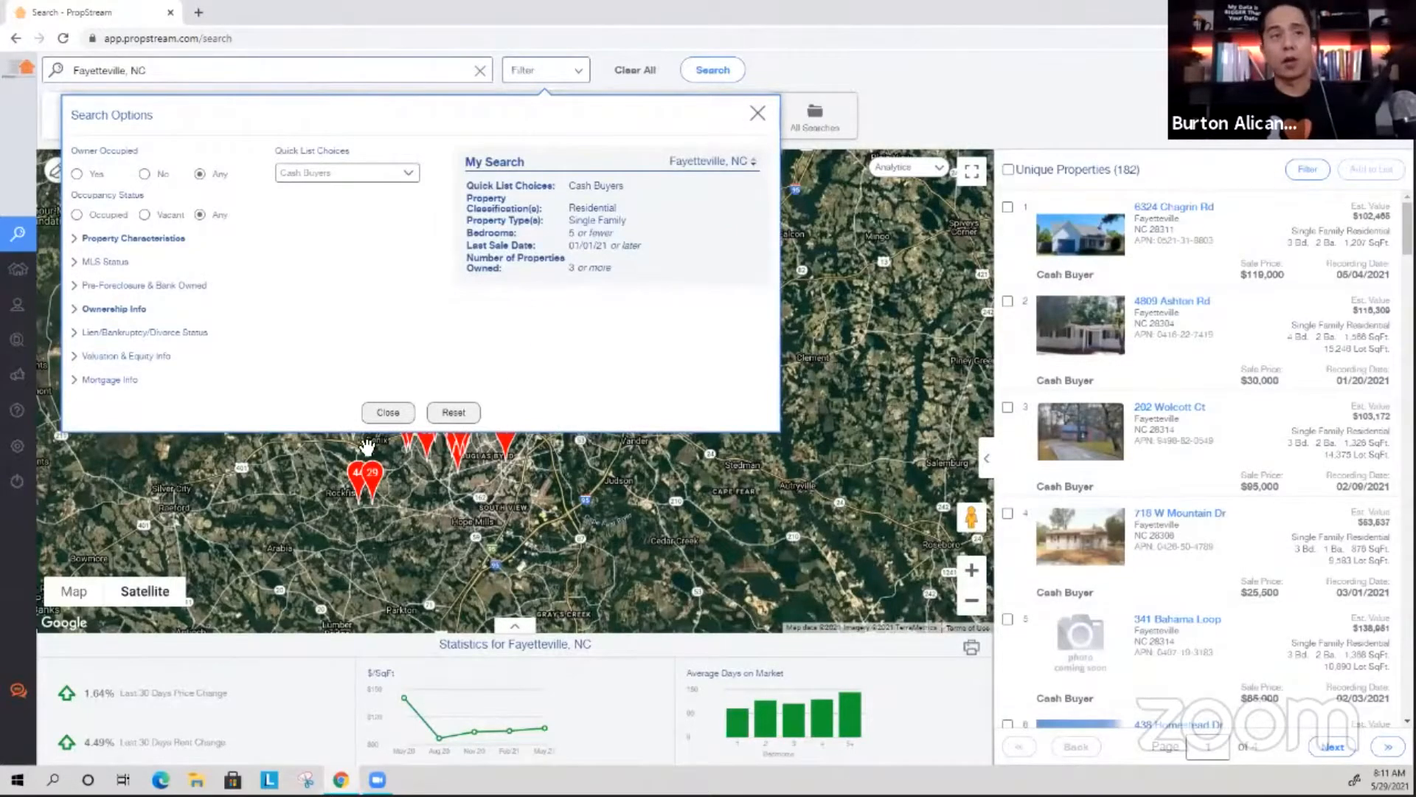
pyautogui.click(383, 412)
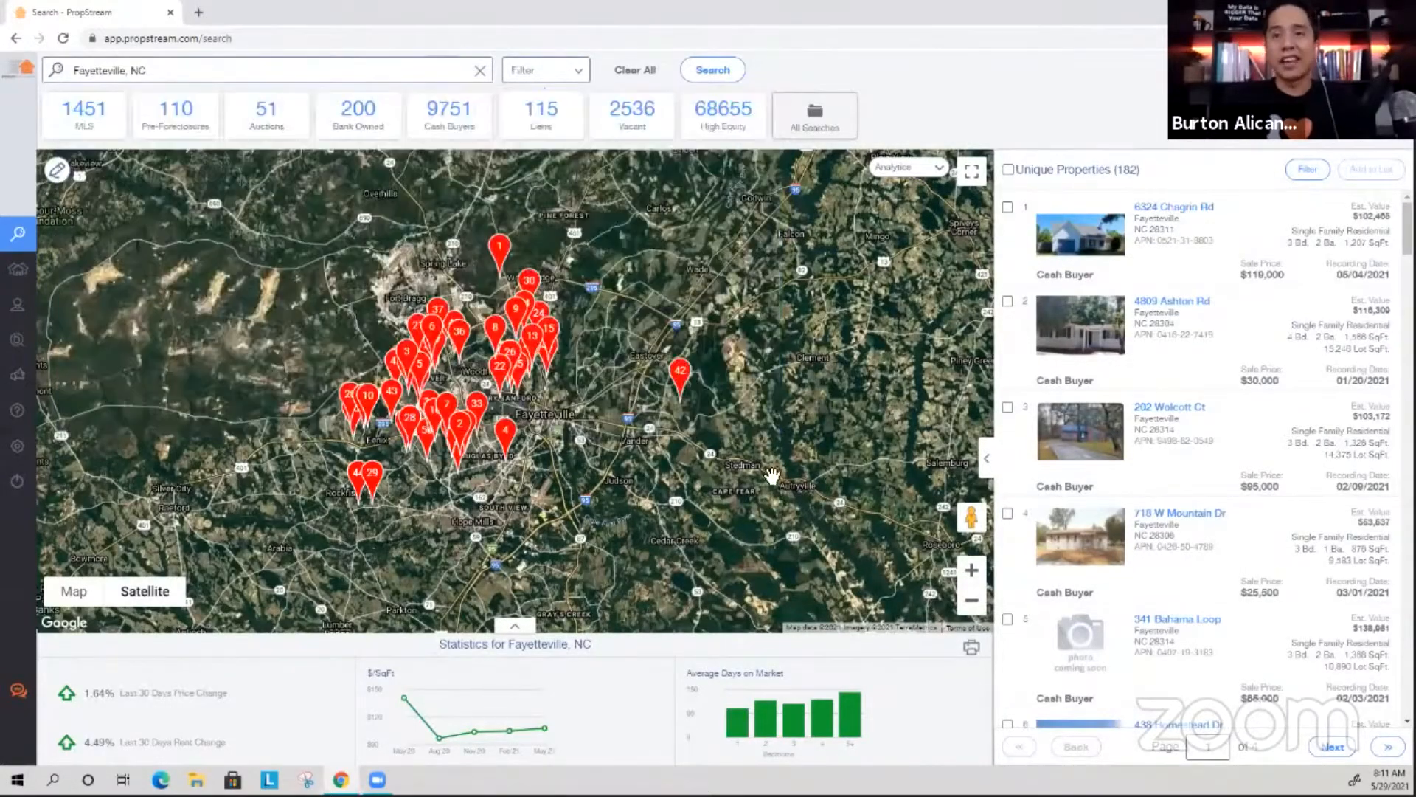
# Expand the property results into the full-width table and sort them by zip code in ascending order
pyautogui.click(986, 458)
pyautogui.click(443, 211)
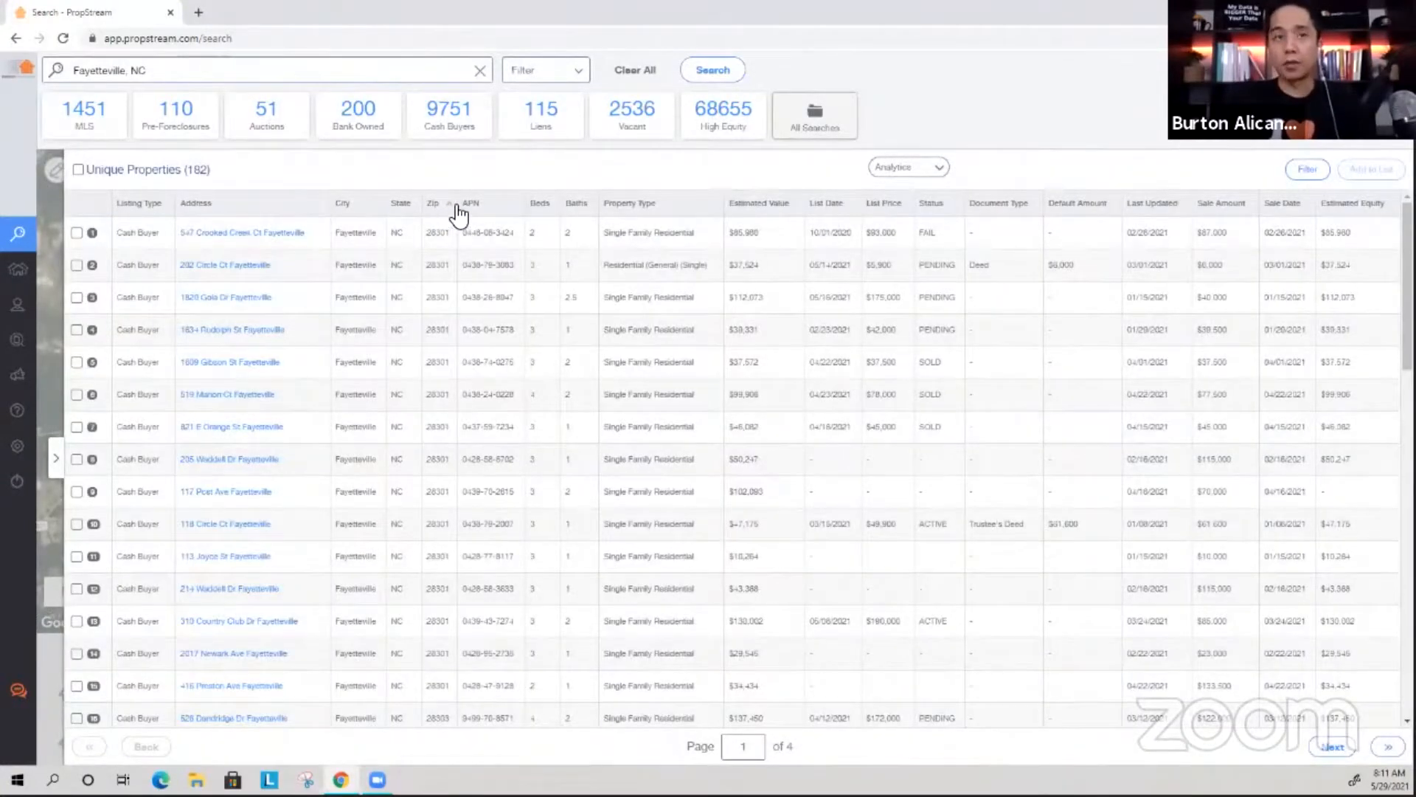
pyautogui.scroll(-2, 438, 242)
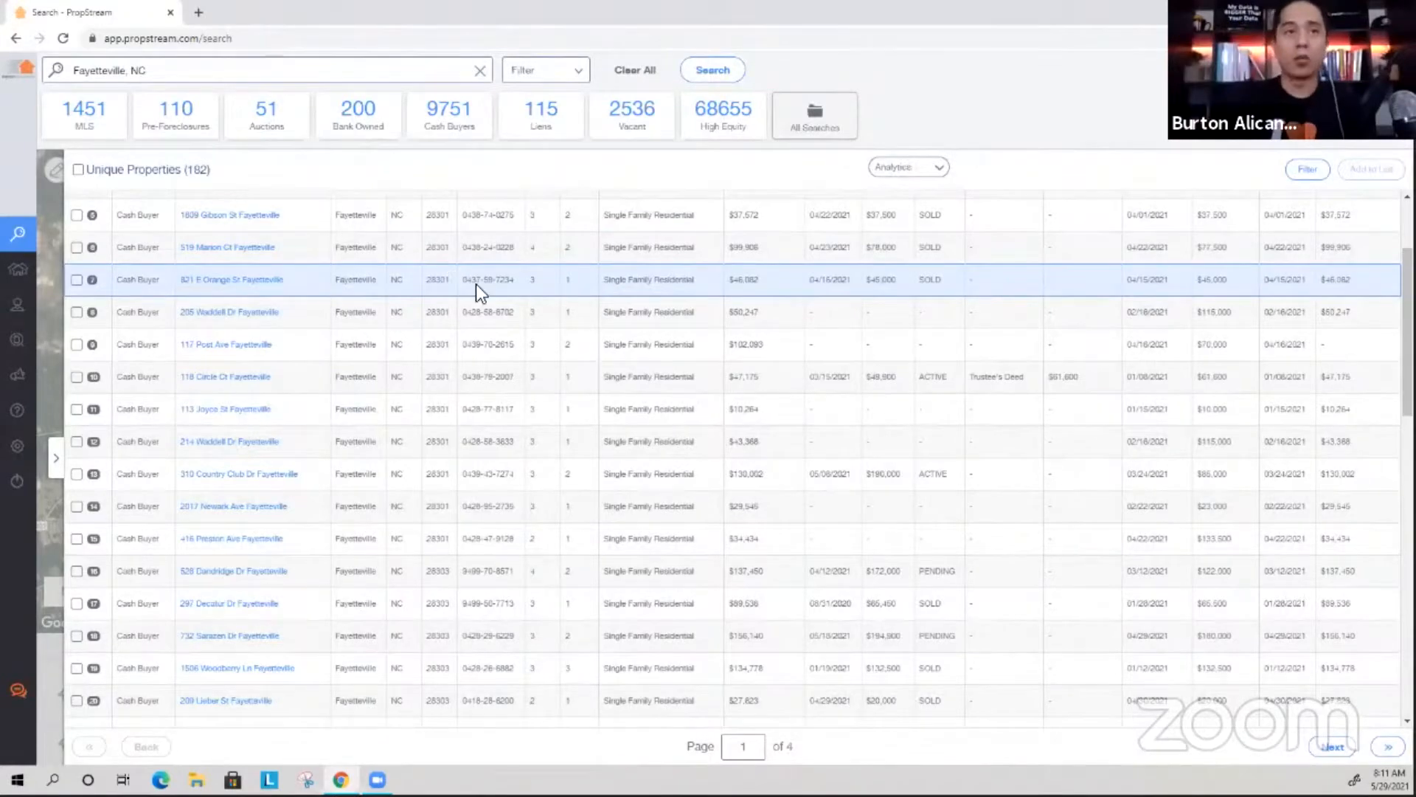
pyautogui.scroll(3, 483, 287)
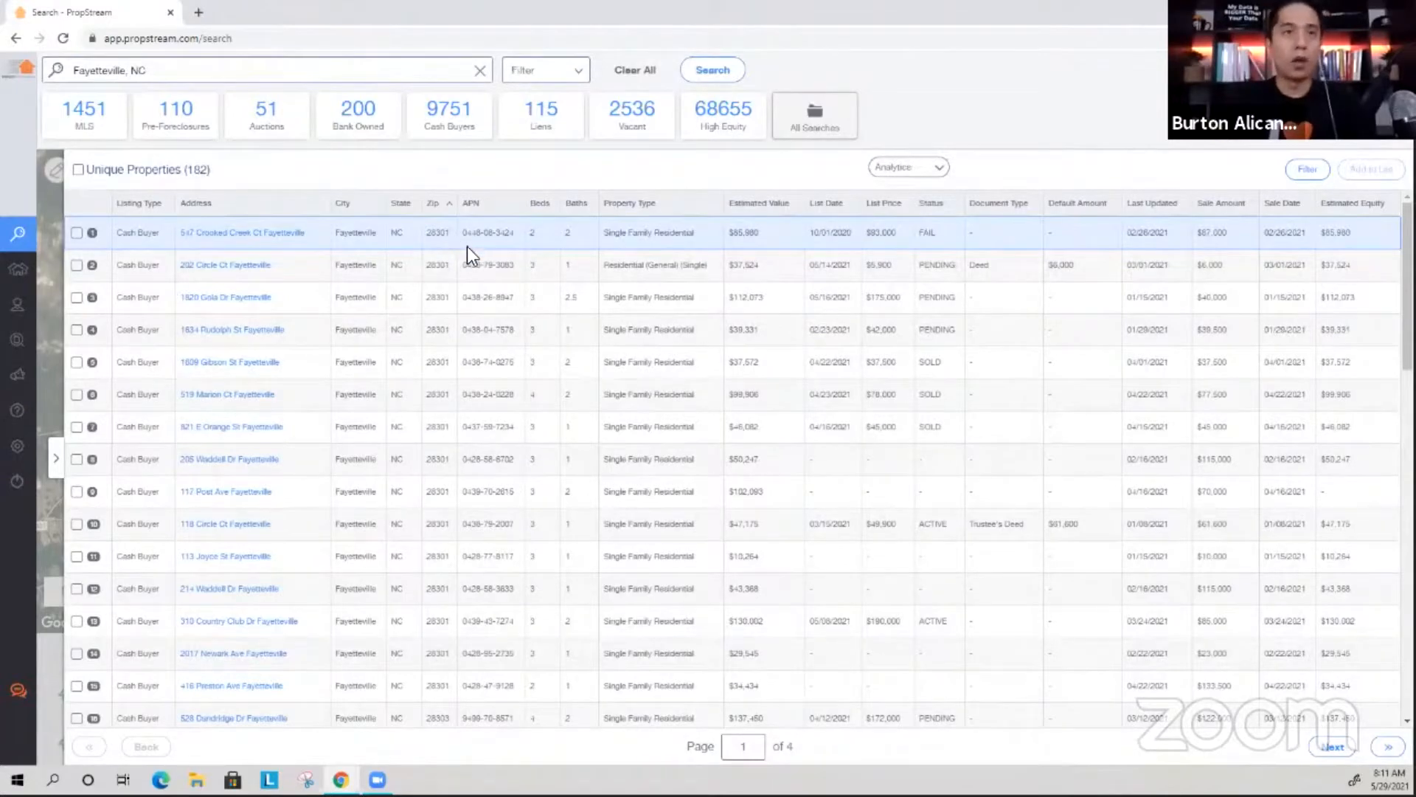
# Review the zip codes of the cash-buyer properties on pages 1 and 2 of the sorted table
pyautogui.scroll(-1, 451, 605)
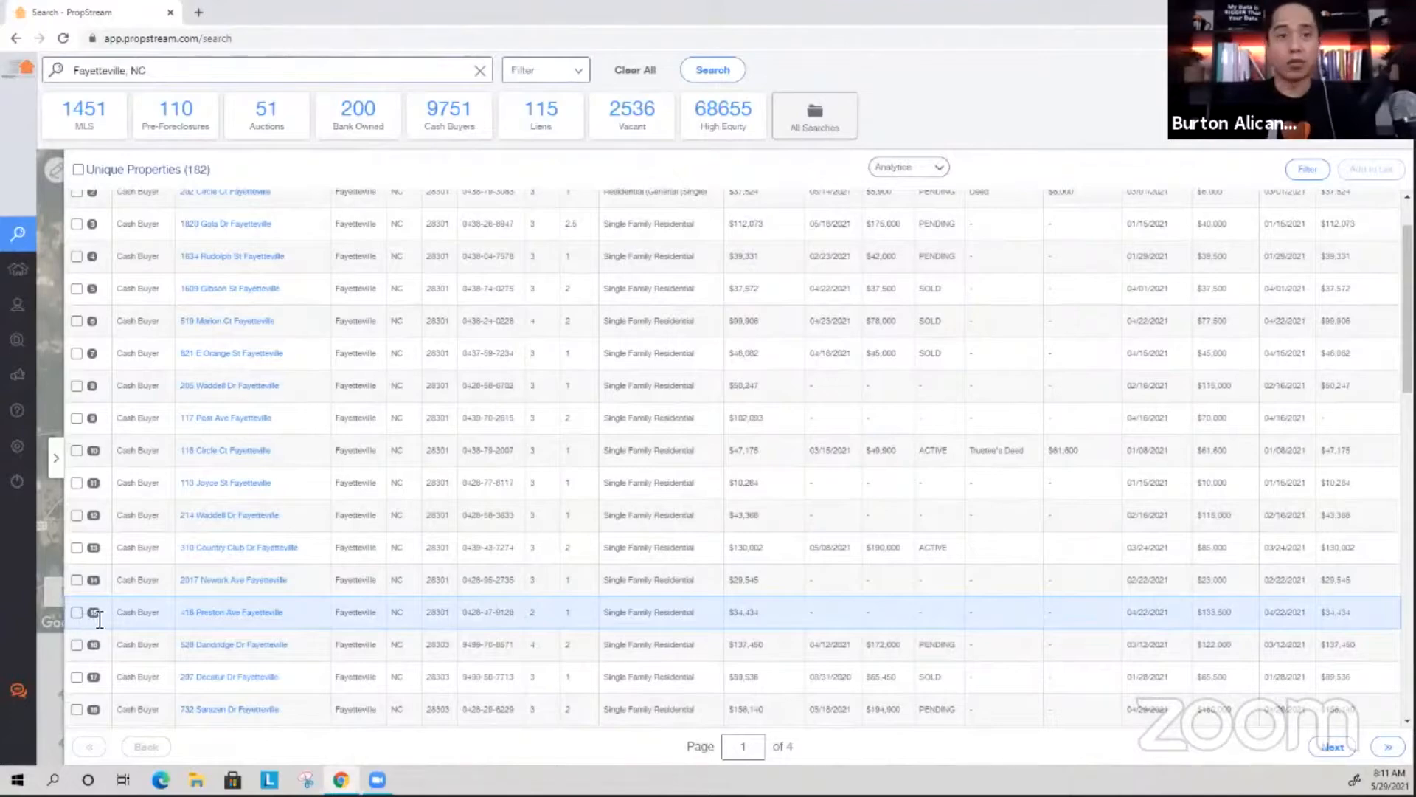
pyautogui.scroll(-2, 467, 561)
pyautogui.scroll(-8, 443, 576)
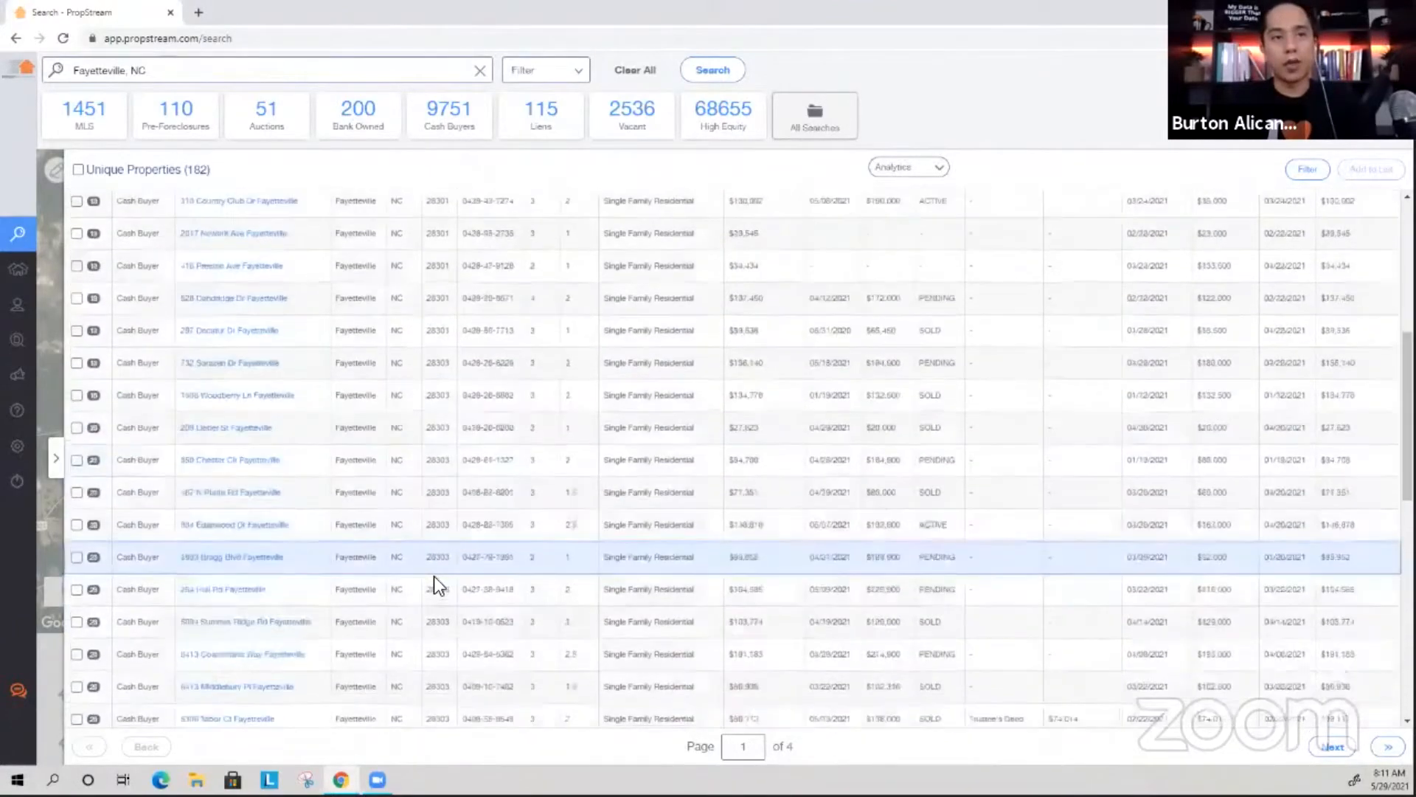
pyautogui.scroll(-3, 445, 542)
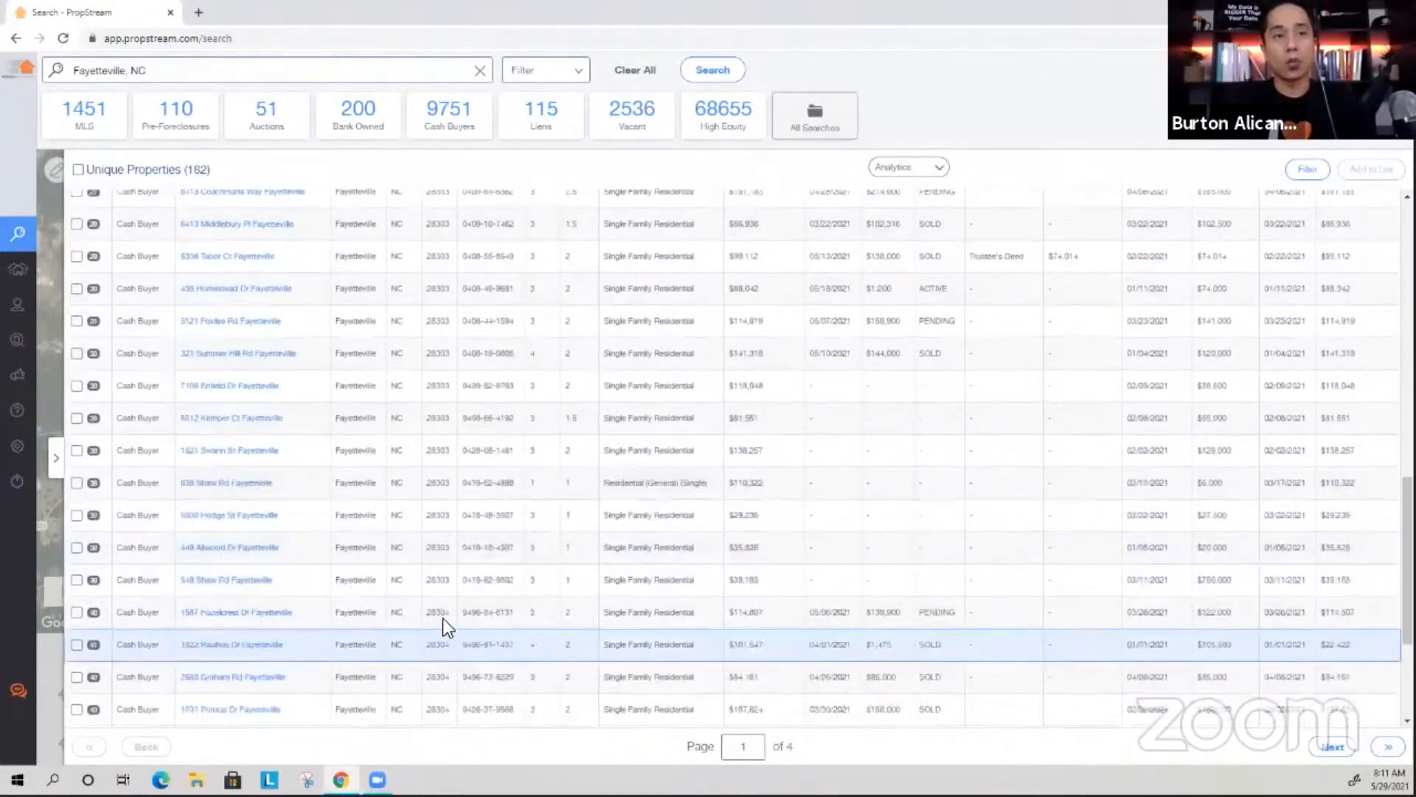
pyautogui.moveTo(454, 587); pyautogui.dragTo(421, 581)
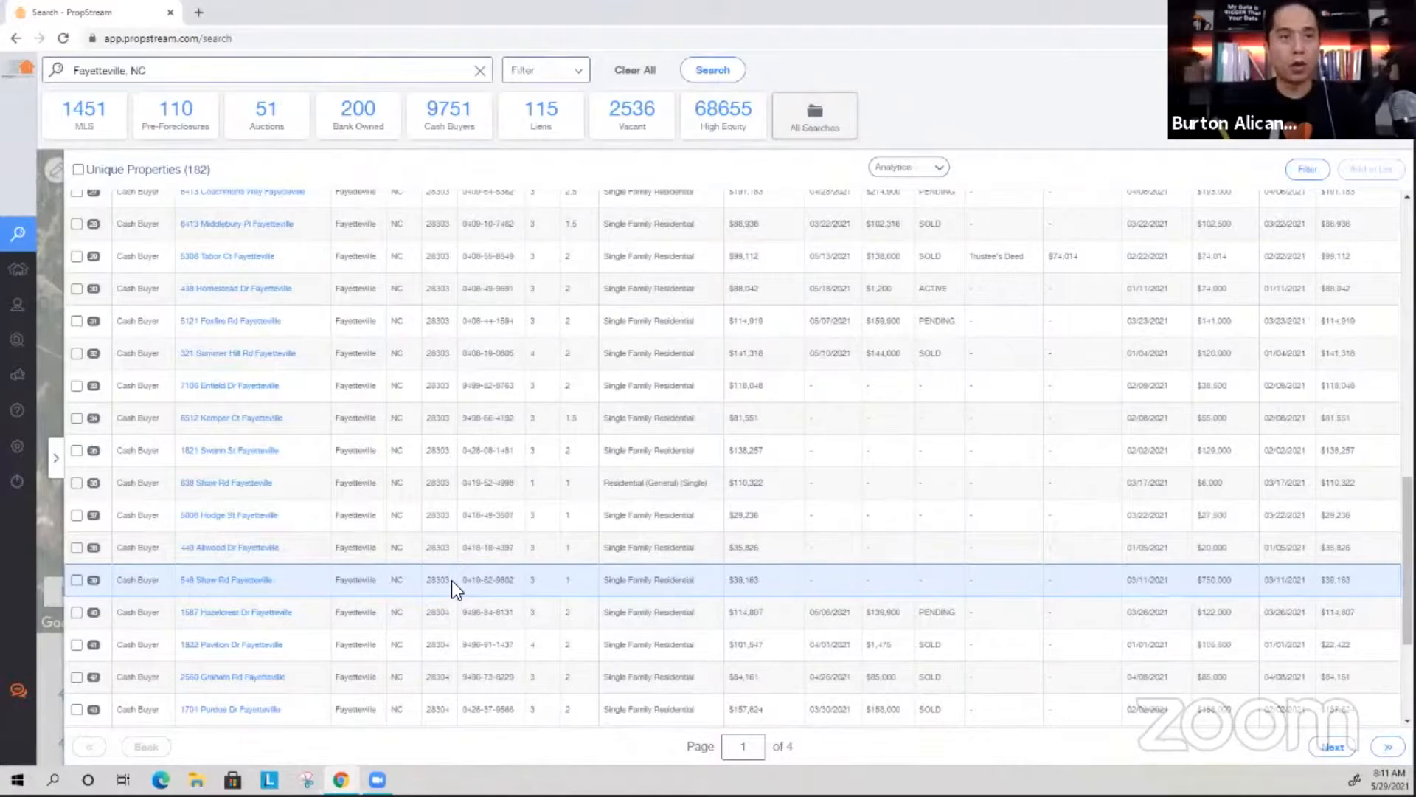
pyautogui.scroll(-5, 452, 582)
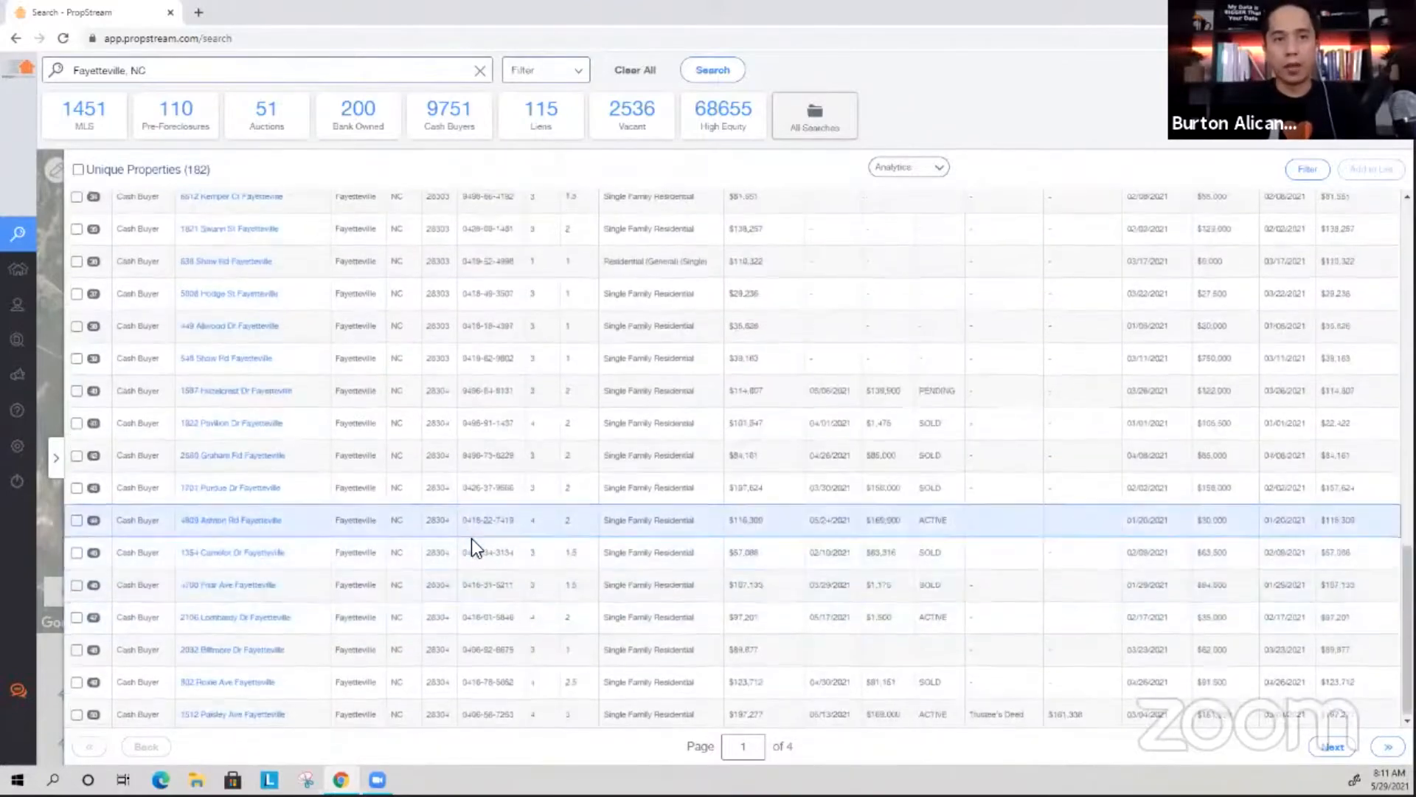
pyautogui.click(1348, 747)
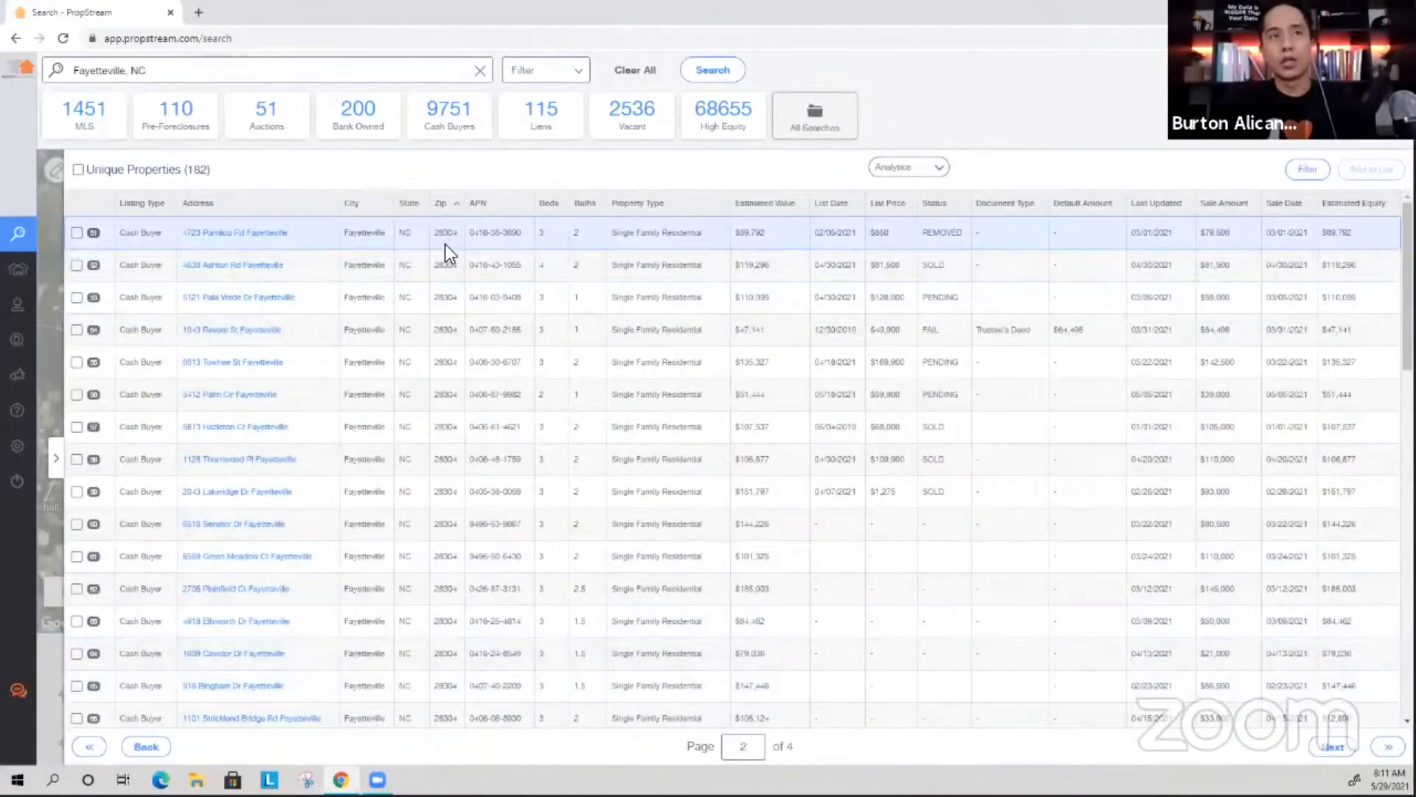
pyautogui.scroll(-7, 443, 258)
pyautogui.scroll(-3, 430, 435)
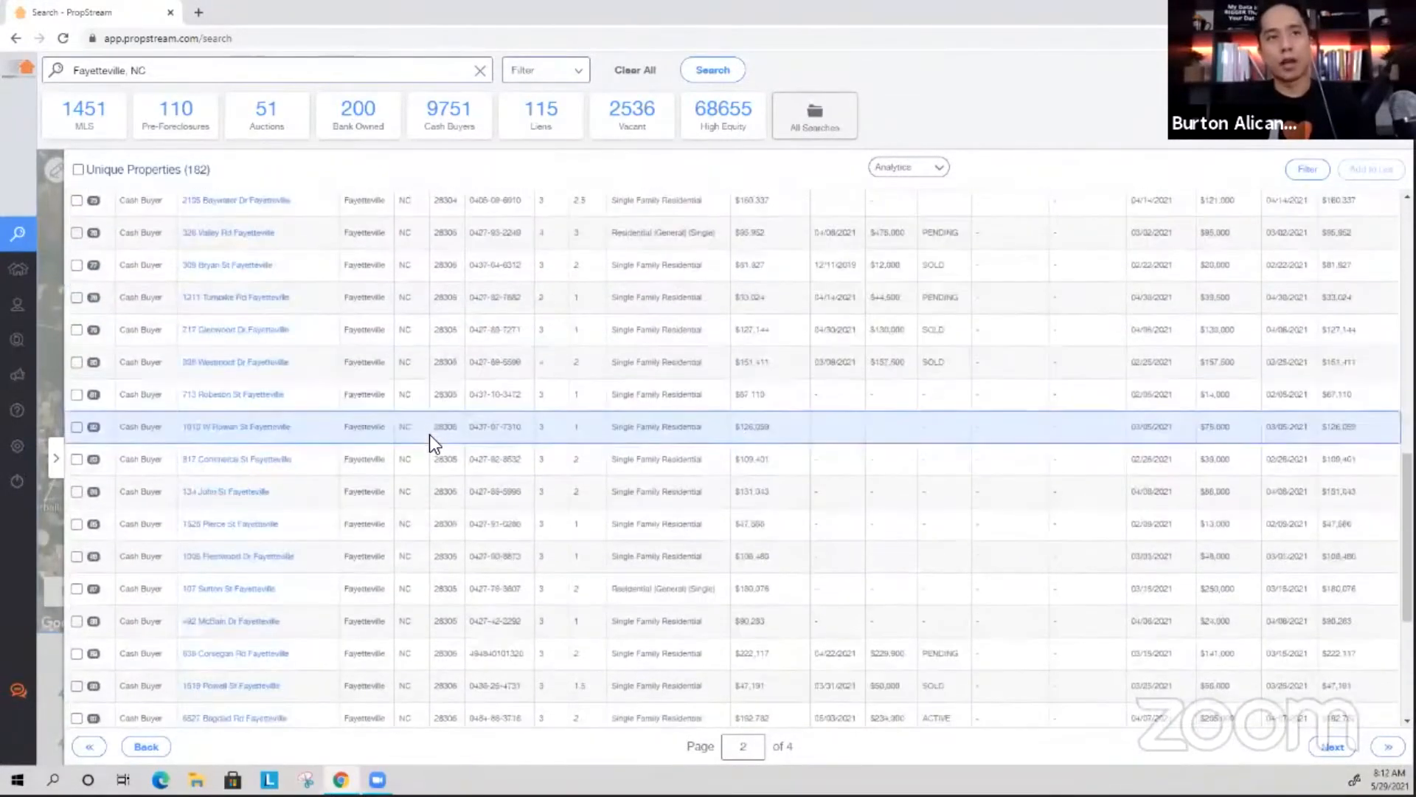
pyautogui.scroll(-4, 447, 543)
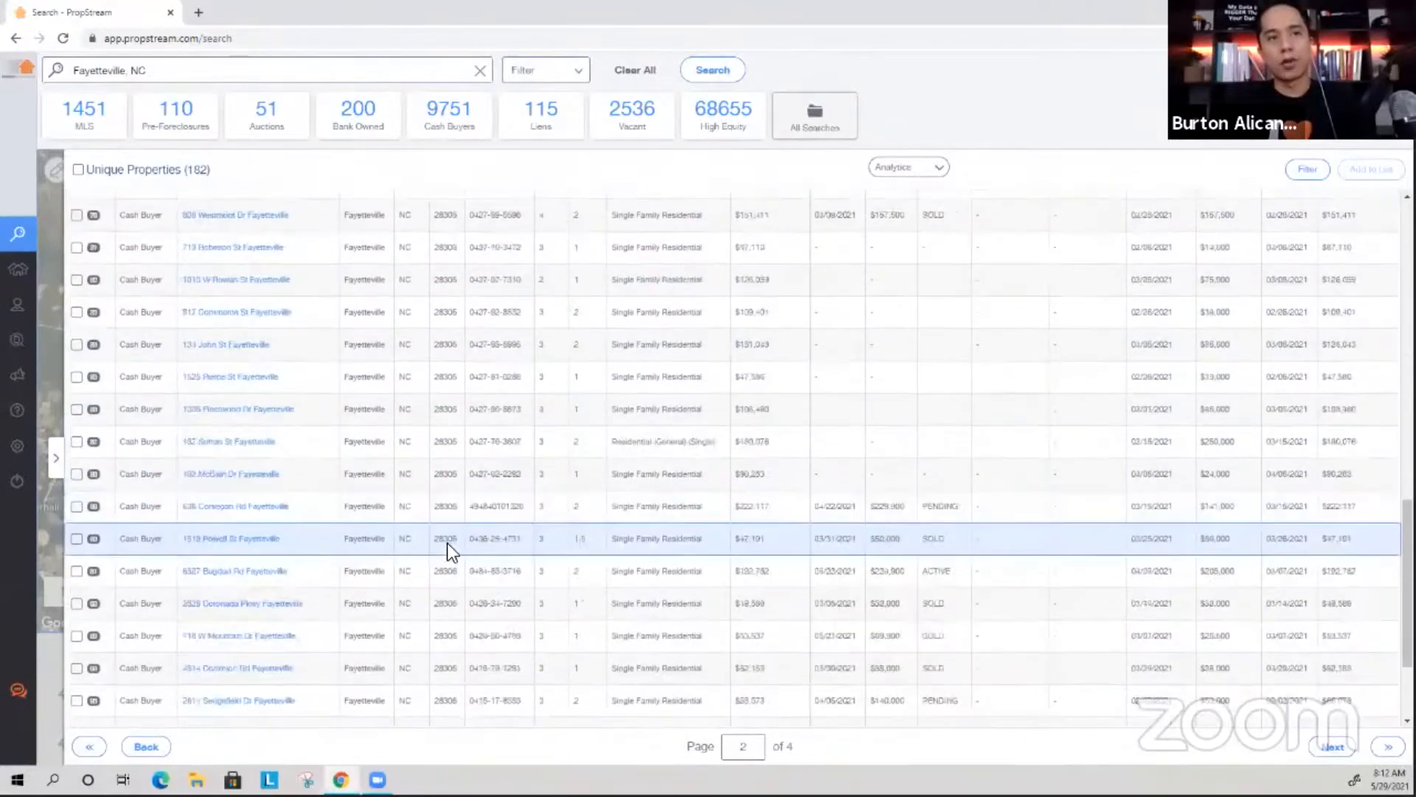
pyautogui.scroll(-1, 440, 307)
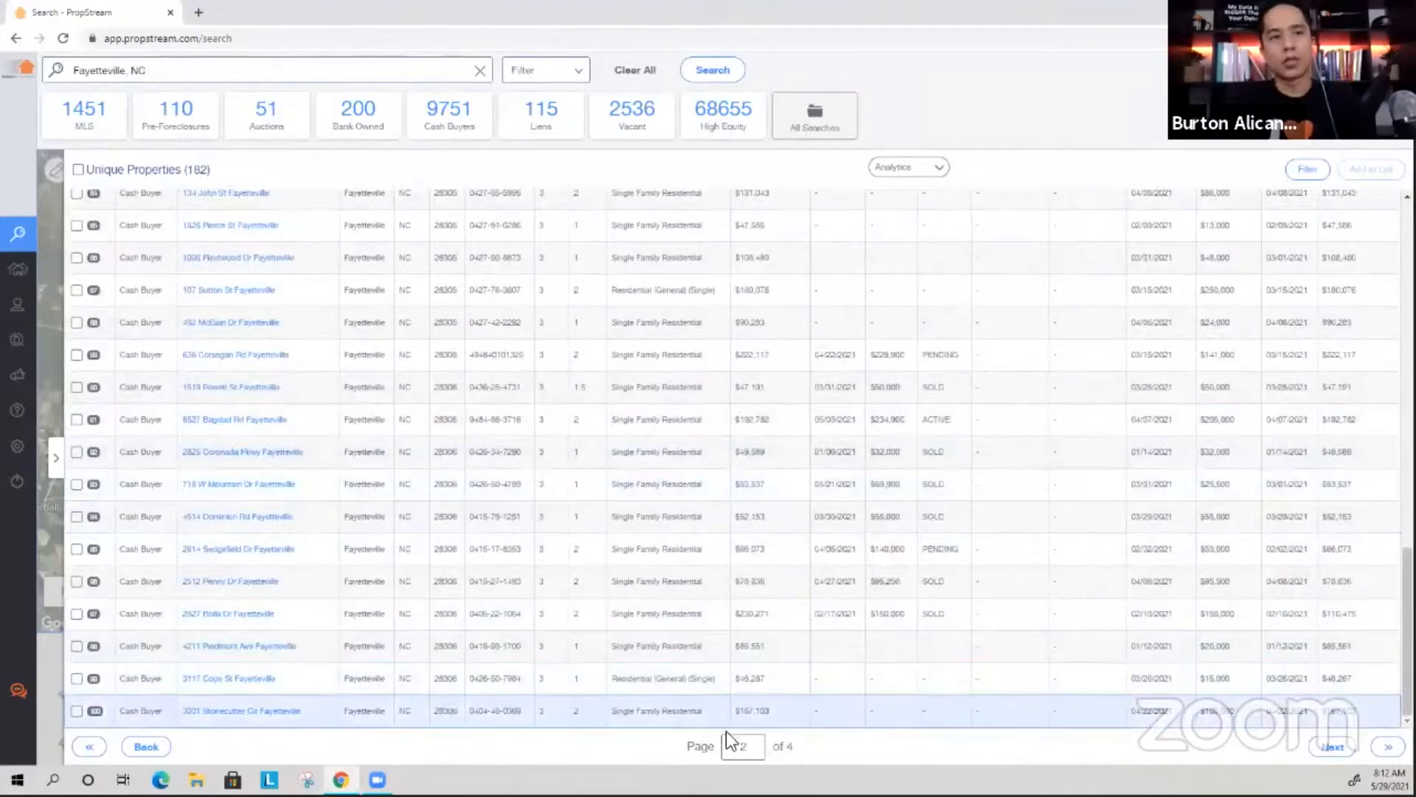
# Review the zip codes of the cash-buyer properties on pages 3 and 4 of the sorted table
pyautogui.click(1334, 747)
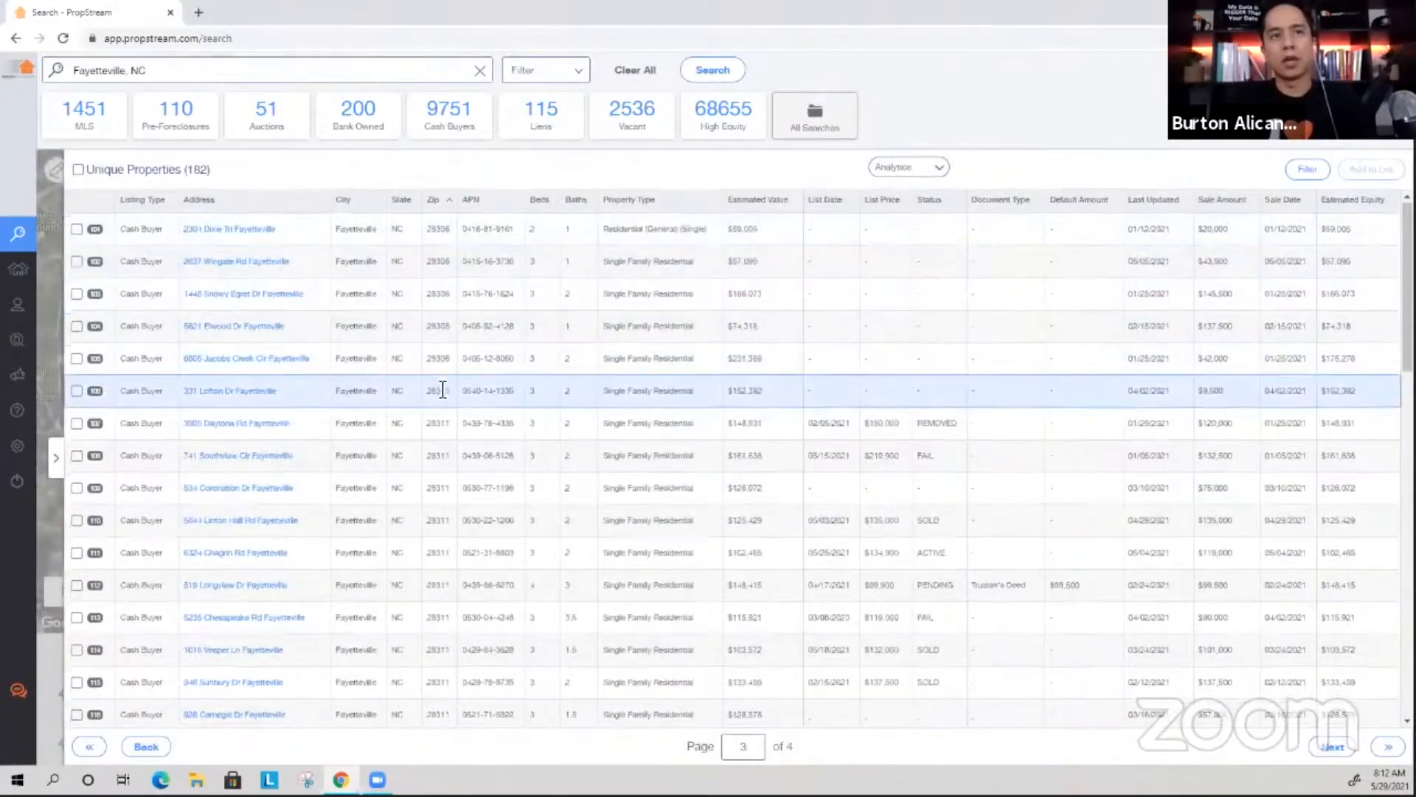
pyautogui.scroll(-5, 438, 394)
pyautogui.scroll(-5, 439, 400)
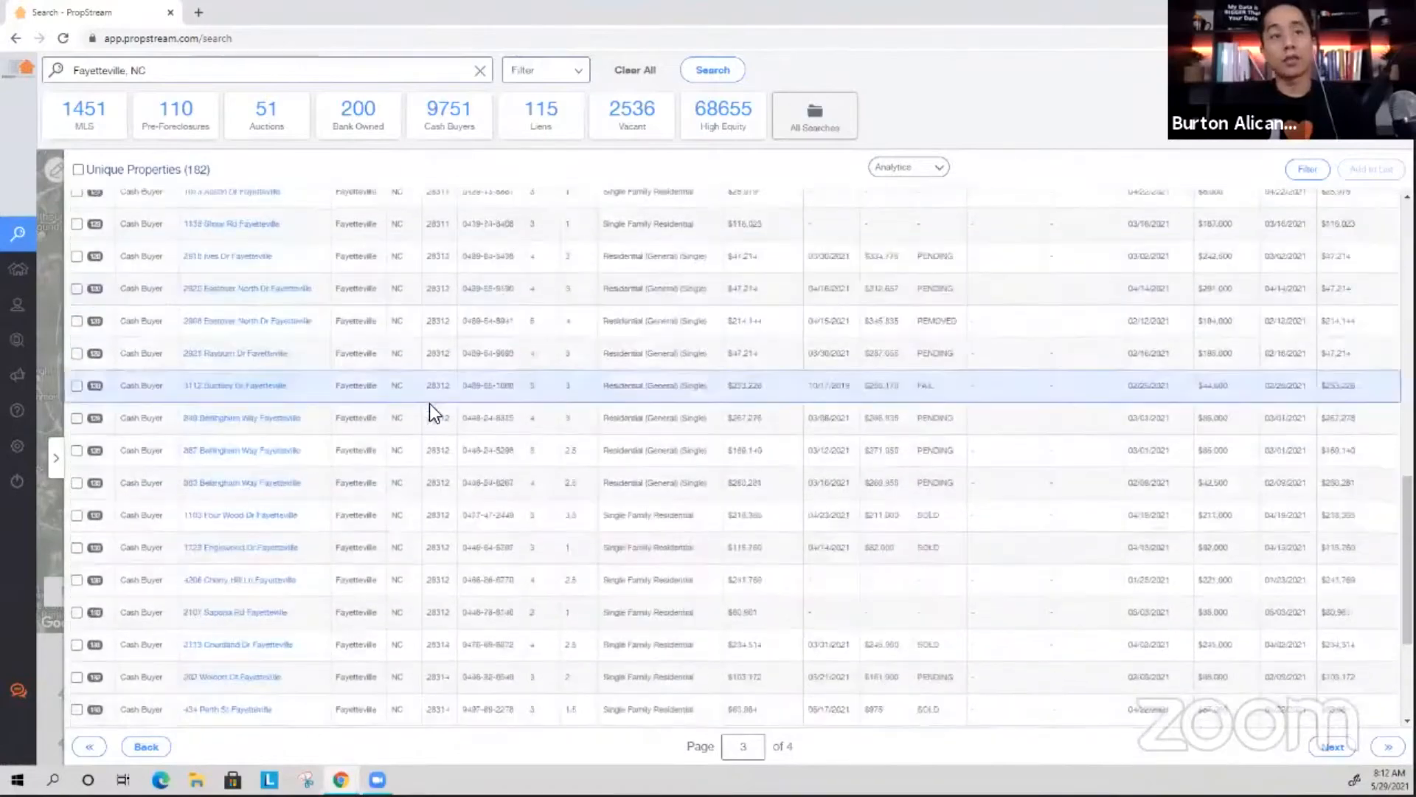
pyautogui.scroll(-6, 444, 410)
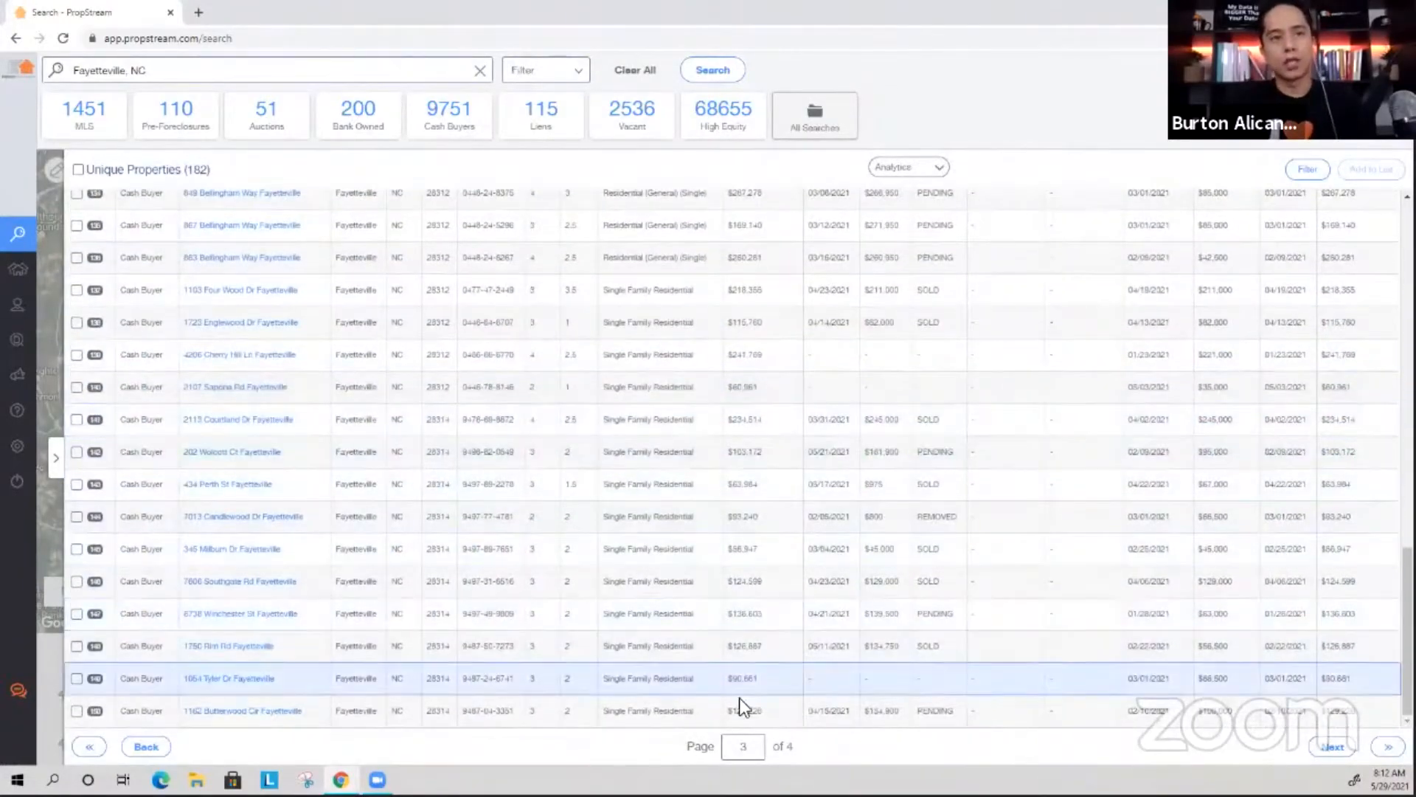
pyautogui.click(1325, 747)
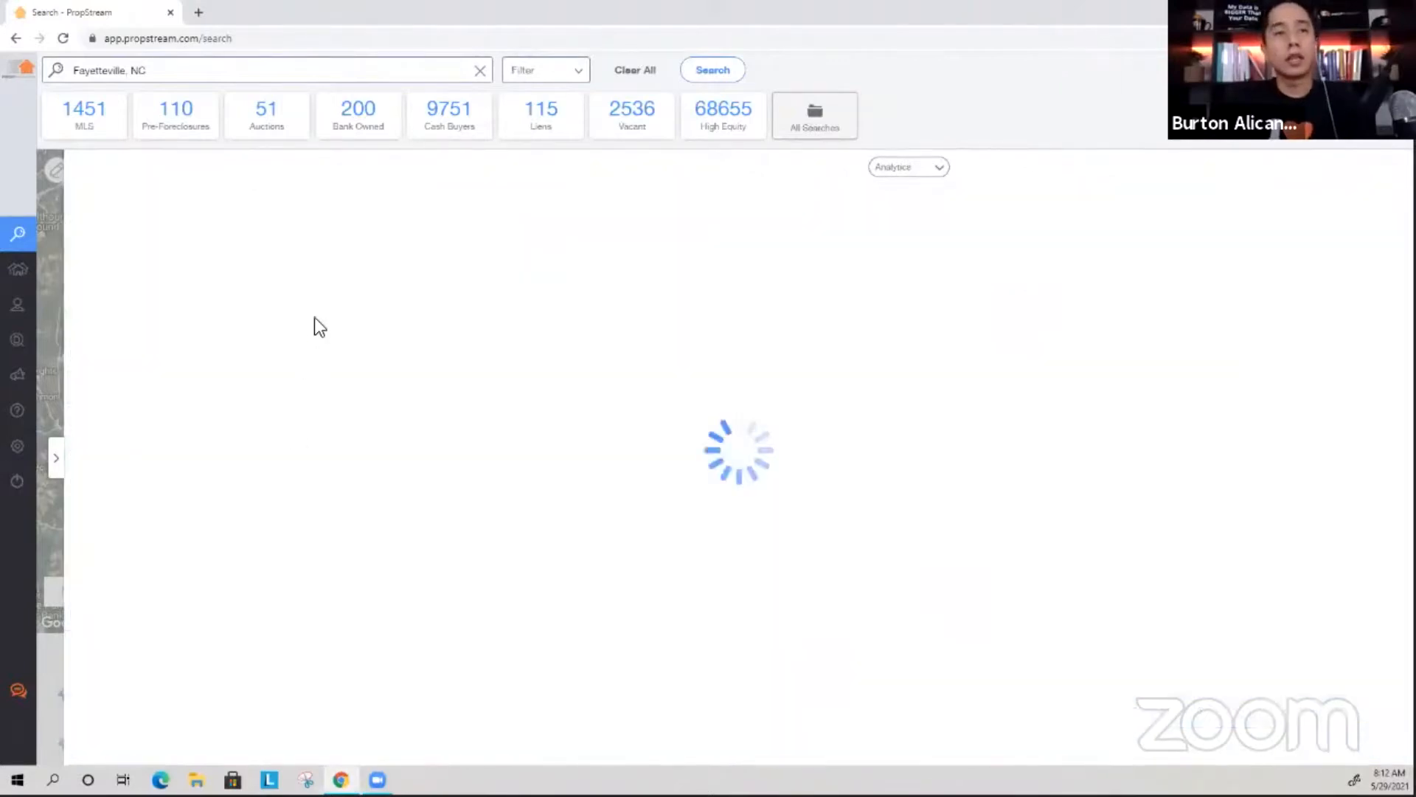
pyautogui.scroll(-6, 456, 360)
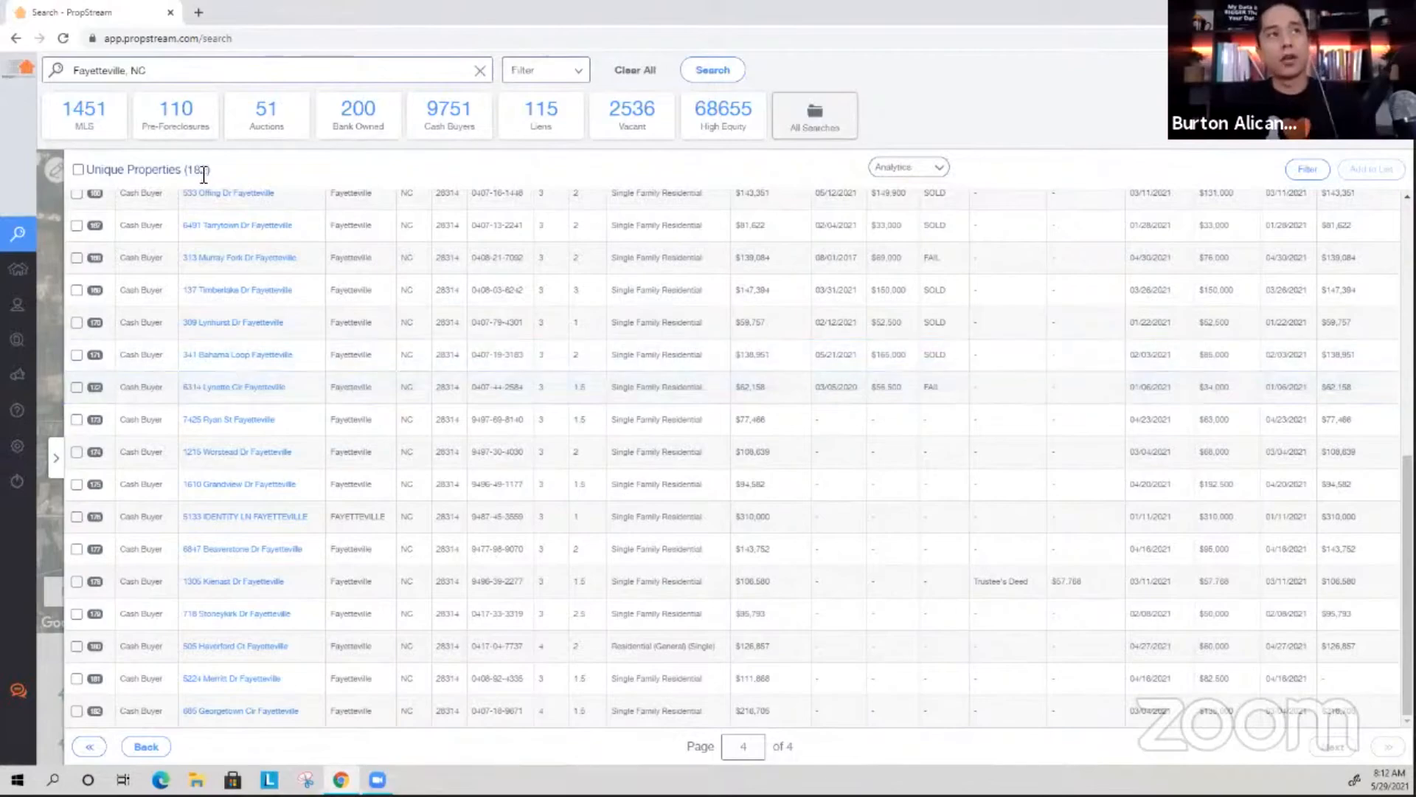
# Check the results alongside the map, and return to the first page of the full-width table sorted by zip code
pyautogui.click(56, 472)
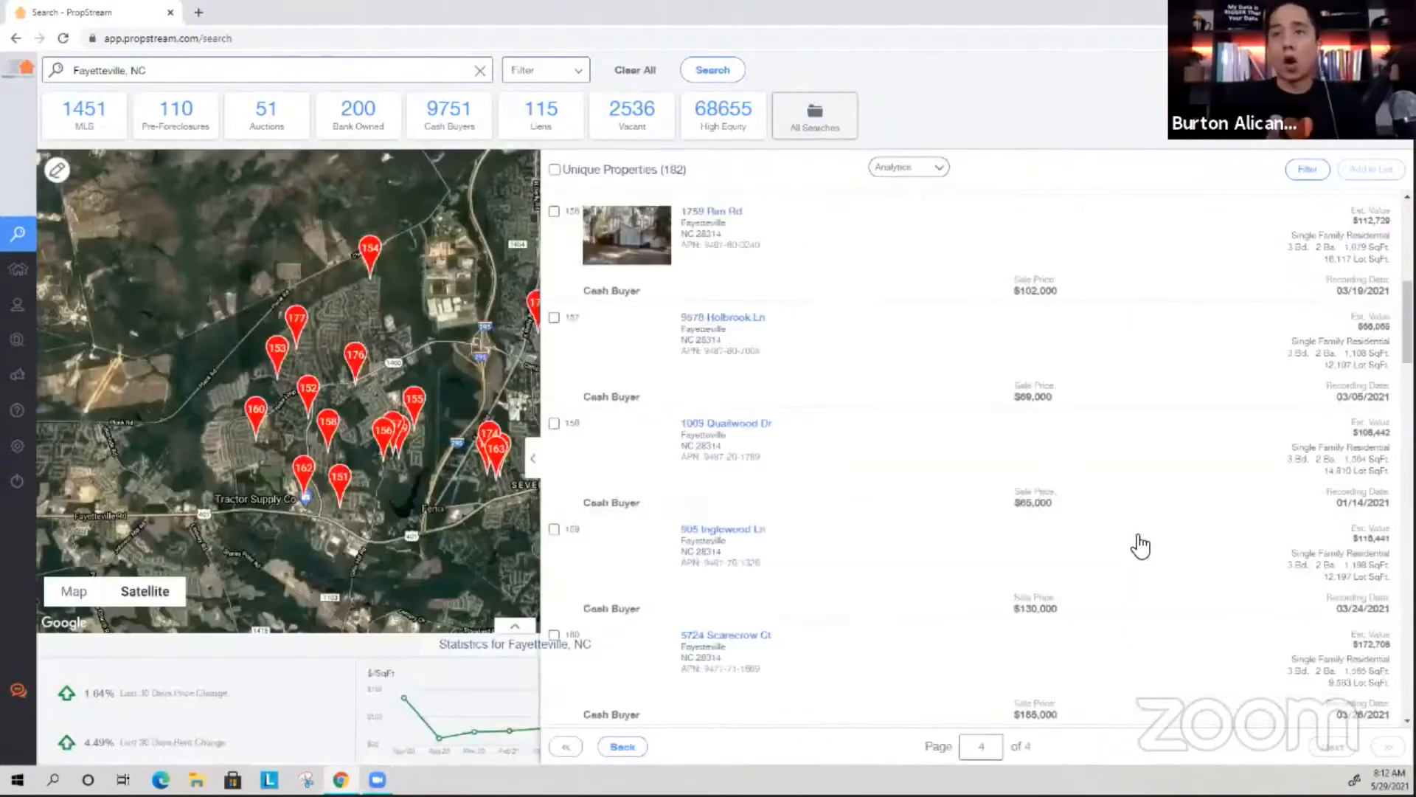
pyautogui.click(983, 459)
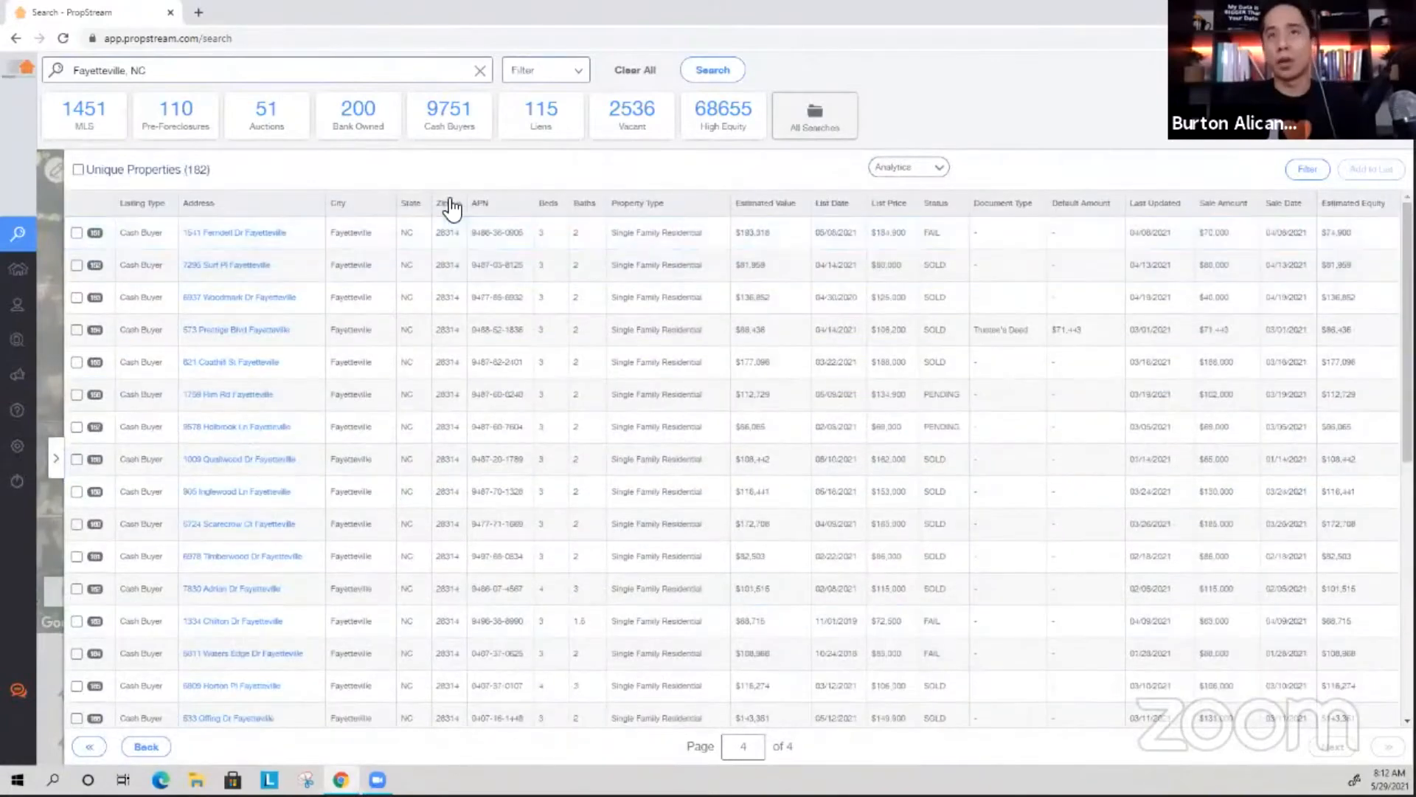
pyautogui.click(452, 205)
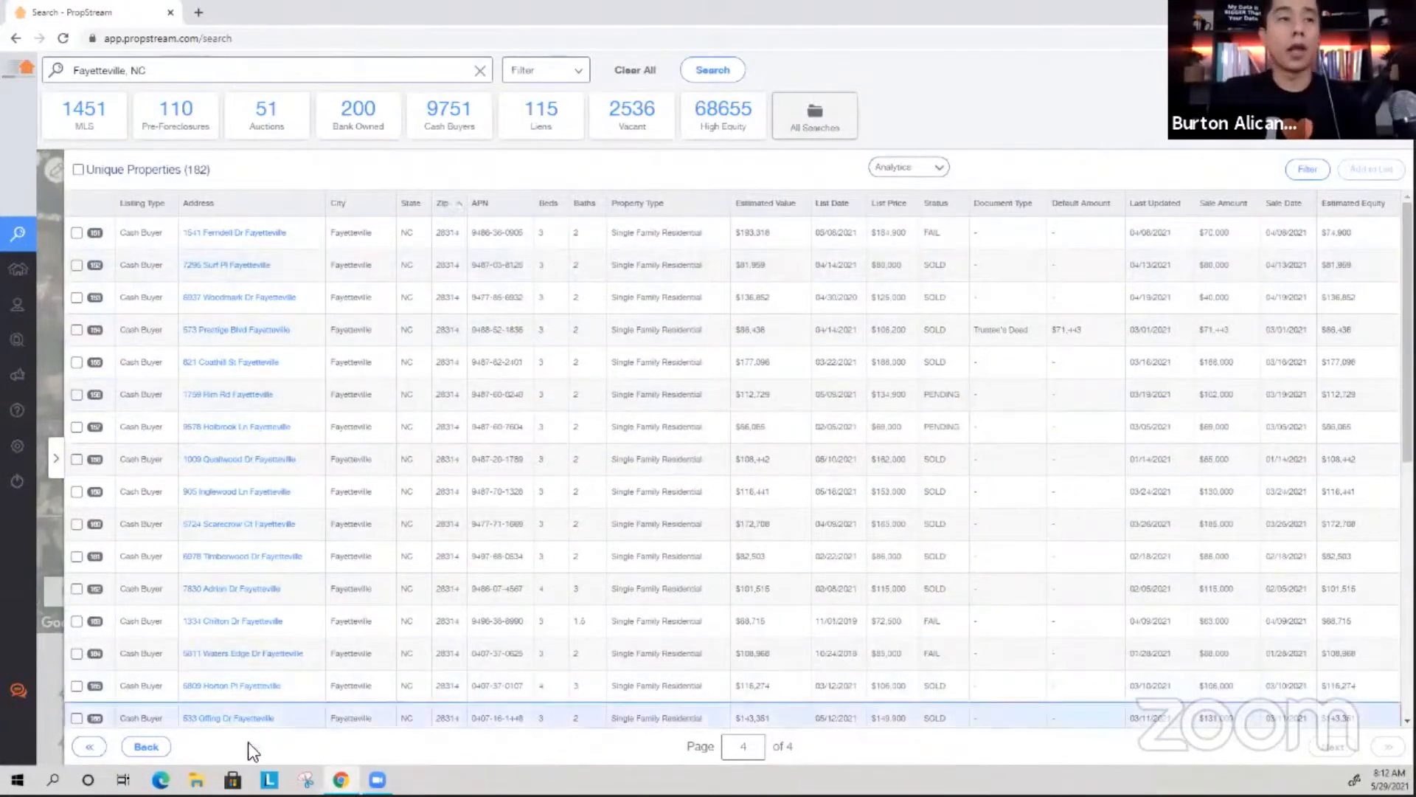
pyautogui.click(107, 748)
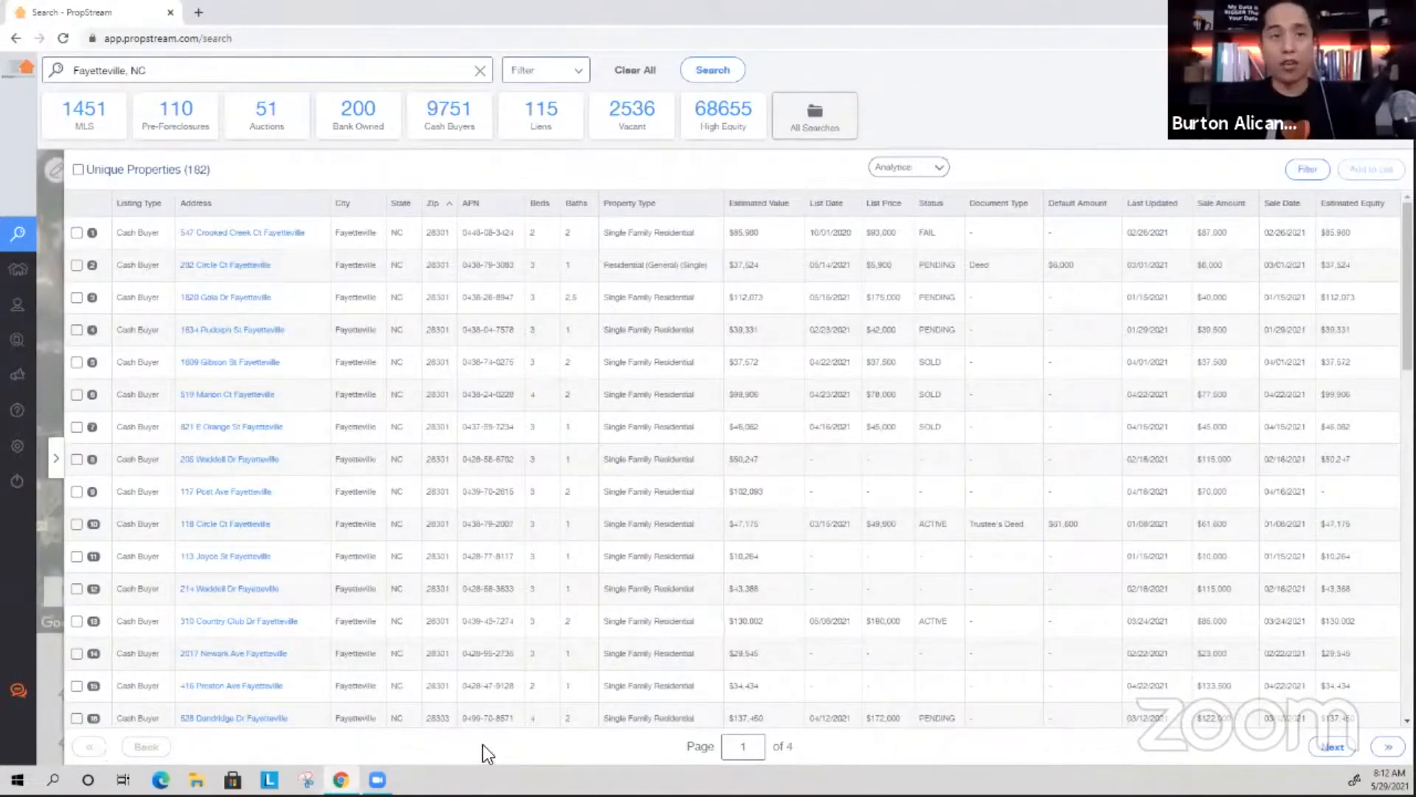
pyautogui.scroll(-8, 562, 701)
pyautogui.scroll(8, 469, 556)
# Clear the Fayetteville search and enter the zip codes 28301, 28303, 28304, 28314 as the new search location
pyautogui.click(627, 71)
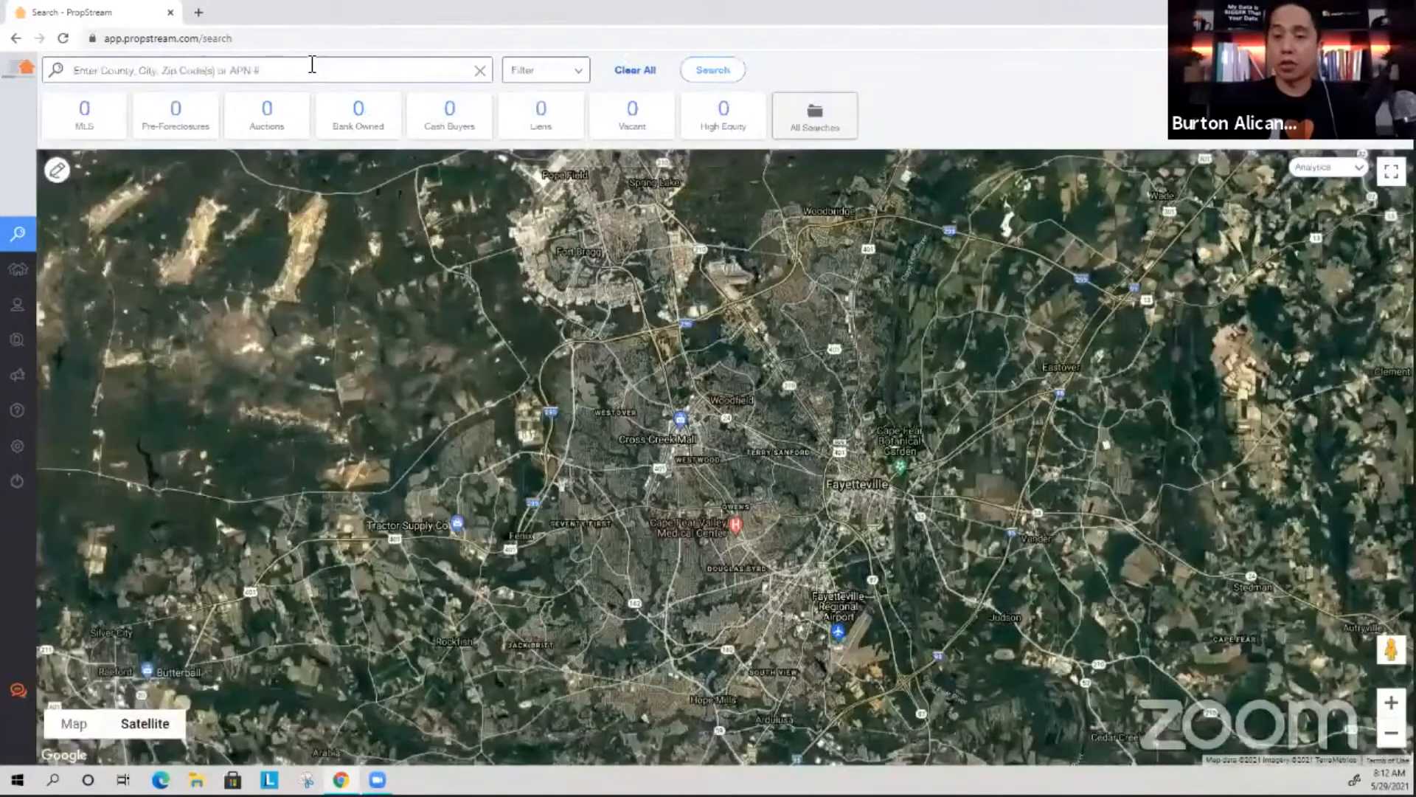
pyautogui.click(312, 65)
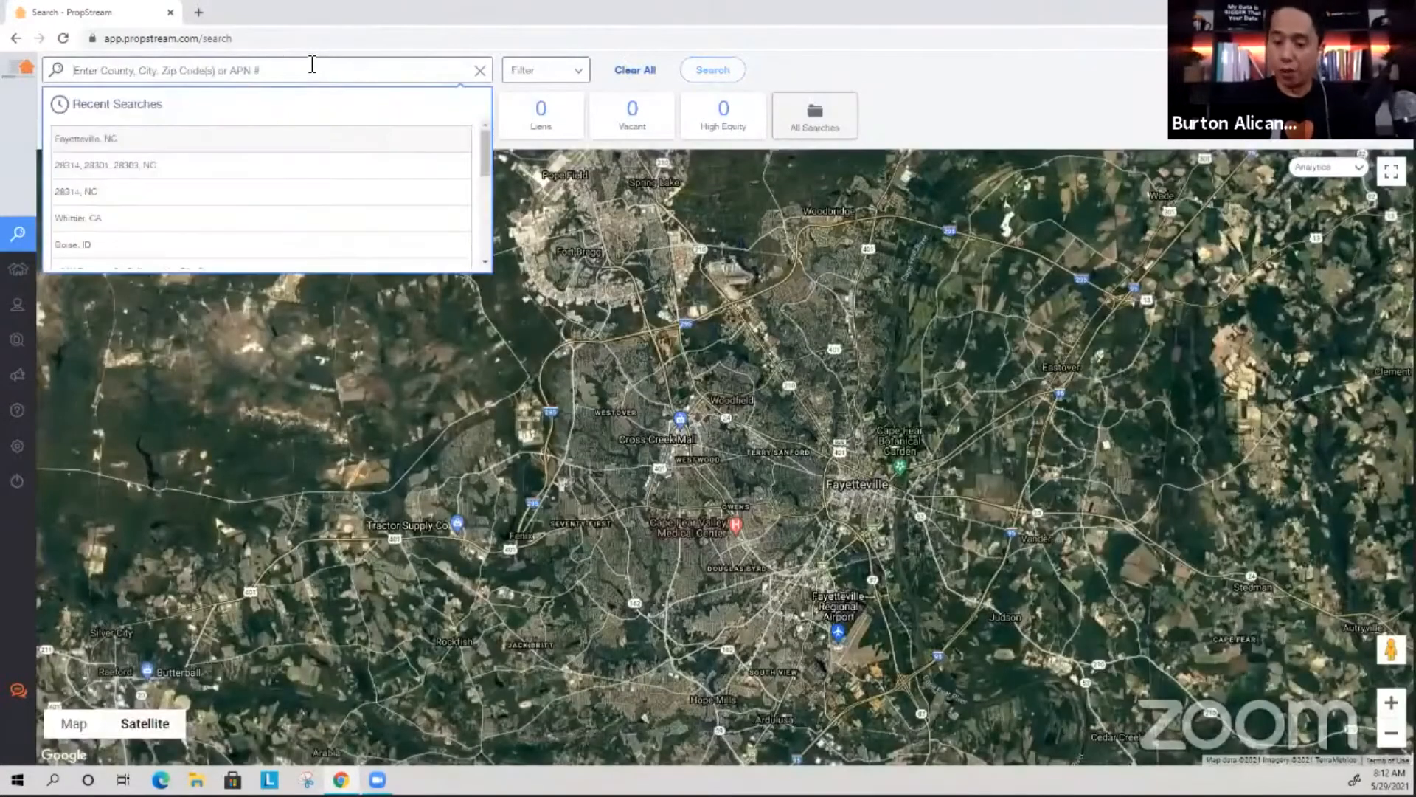
pyautogui.write('28301')
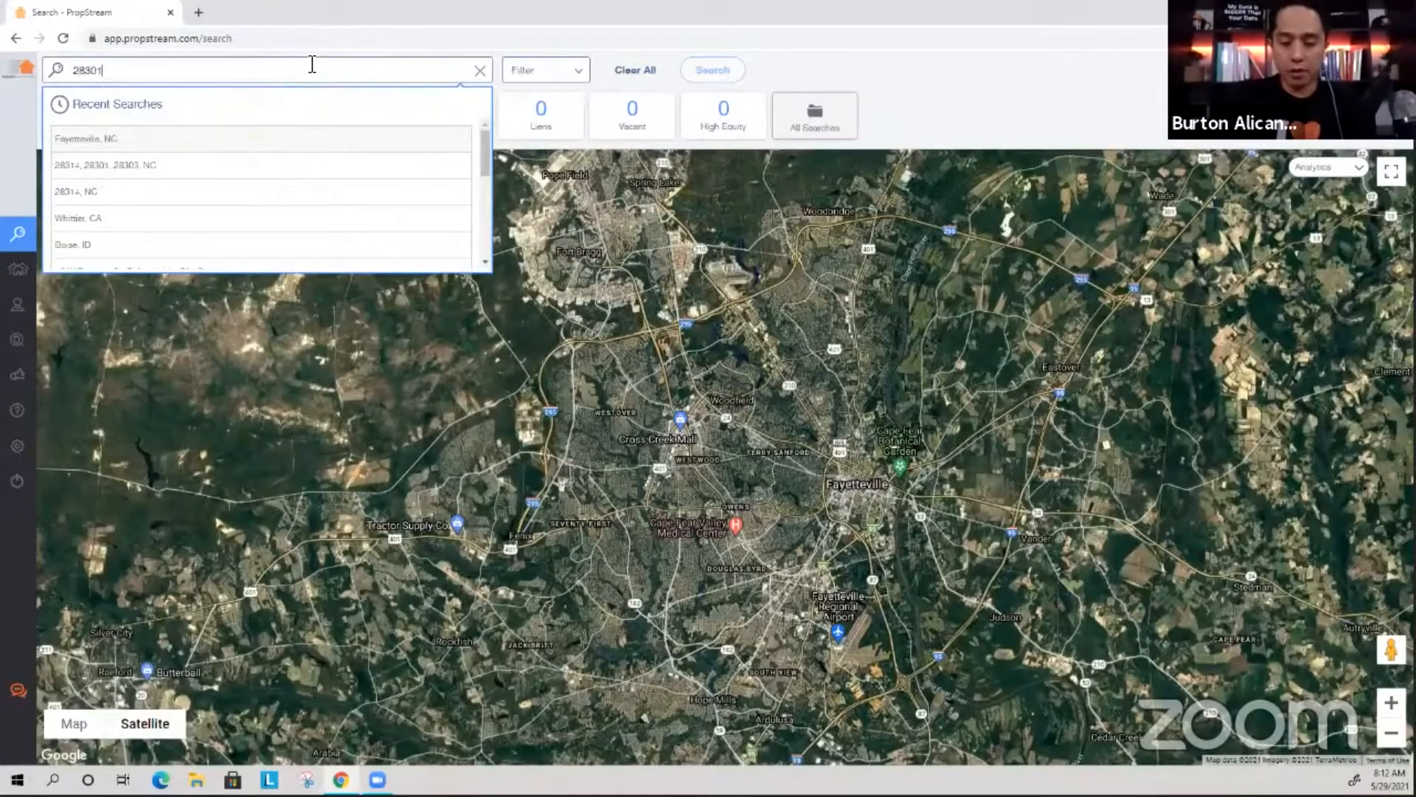
pyautogui.write(', 28303, 28304')
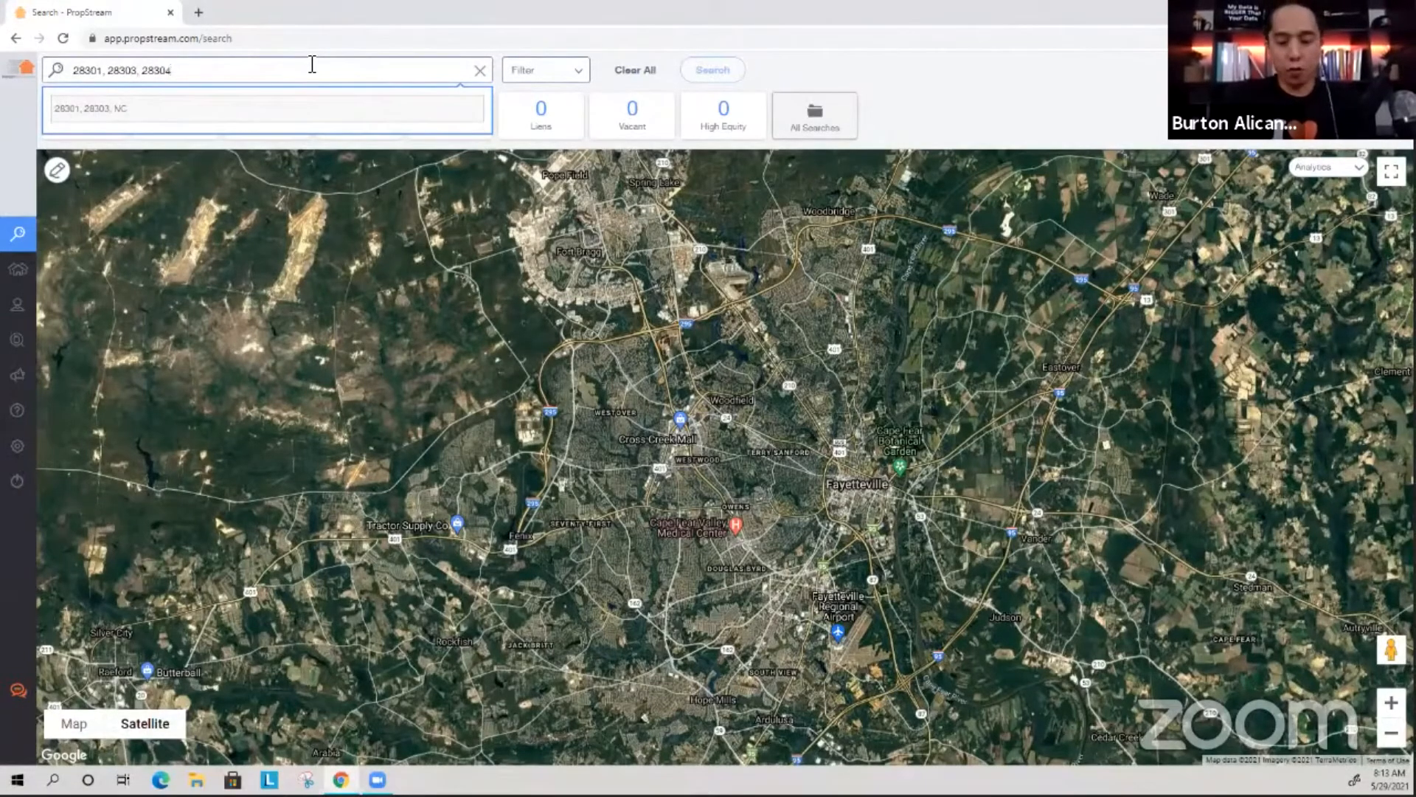
pyautogui.write('314')
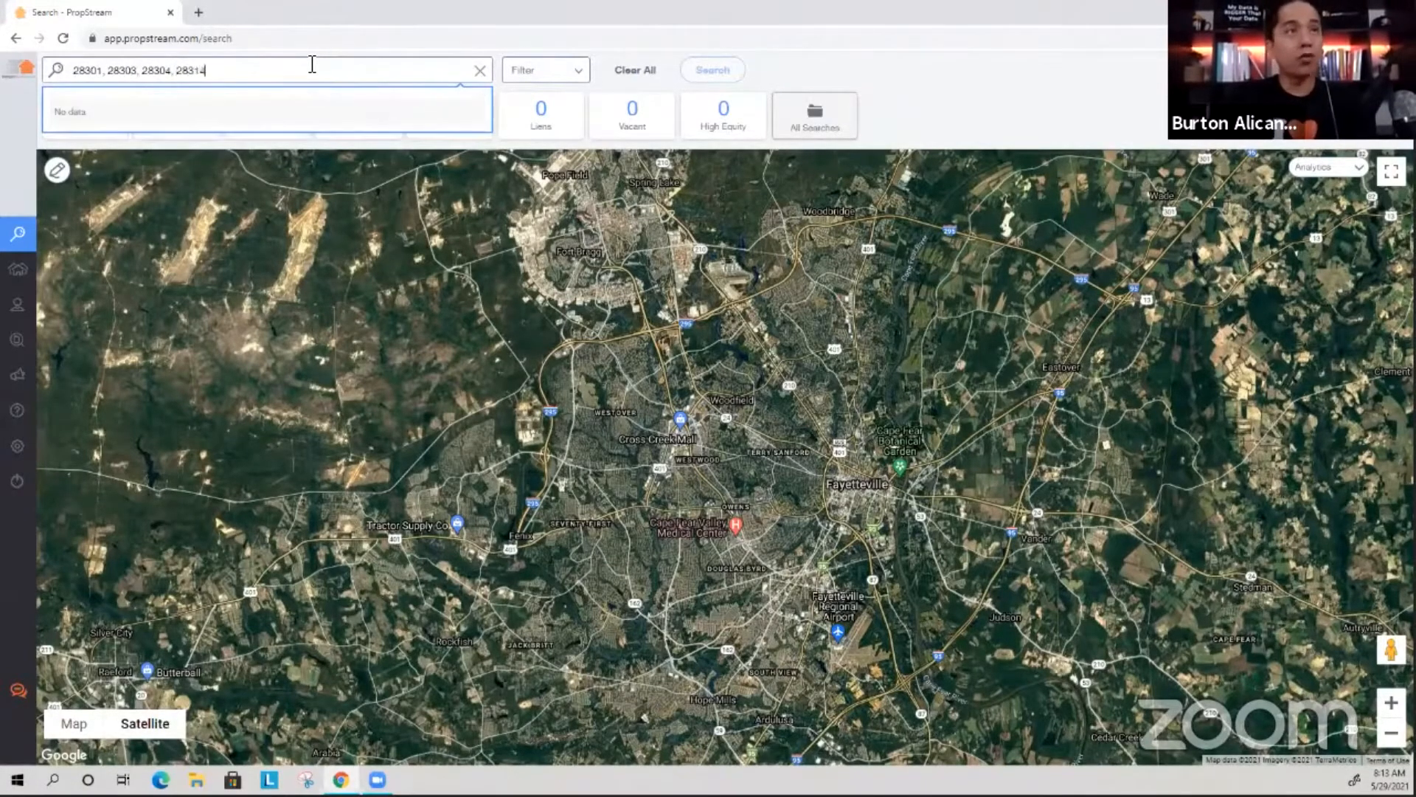
pyautogui.click(148, 112)
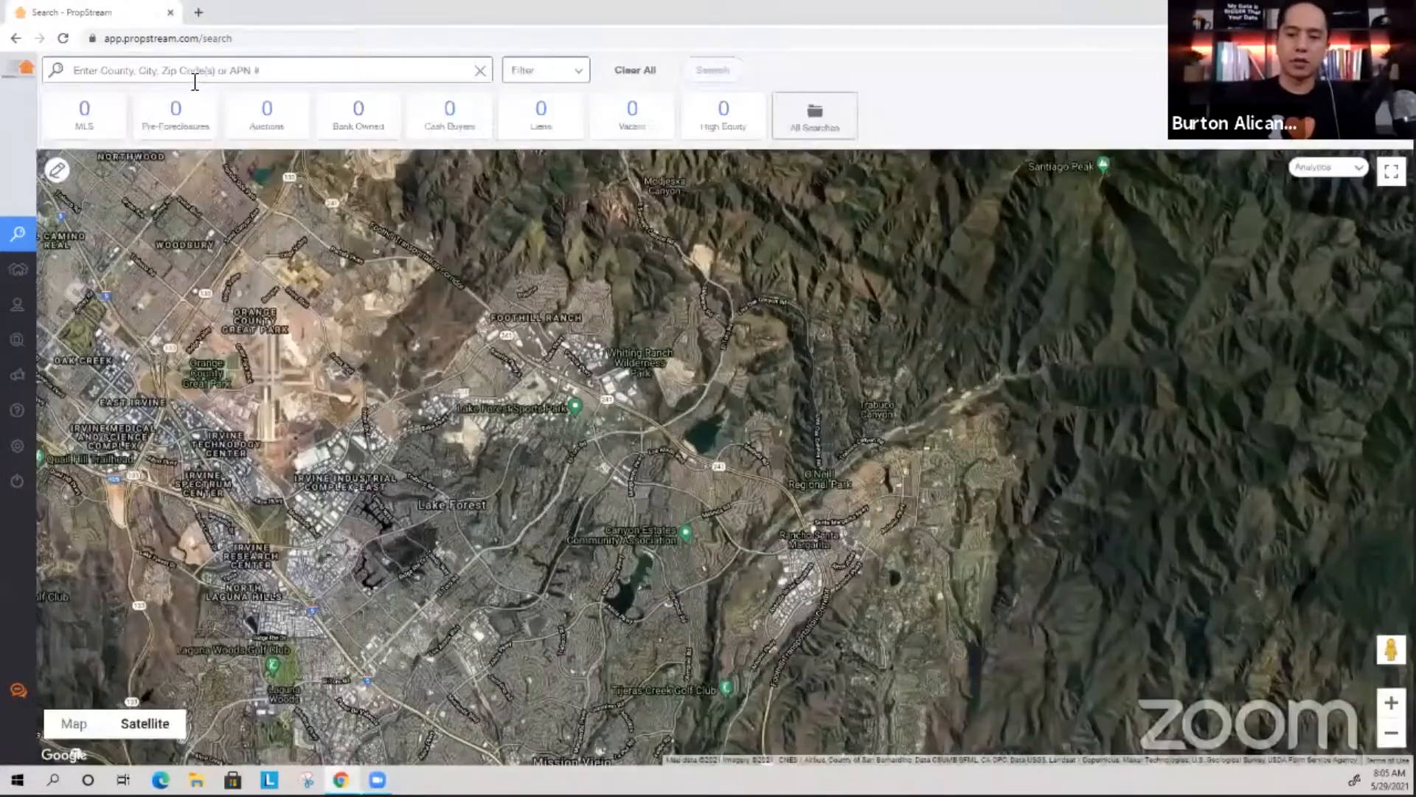
# Search for properties in zip code 28314, NC and highlight the unique properties count
pyautogui.click(194, 81)
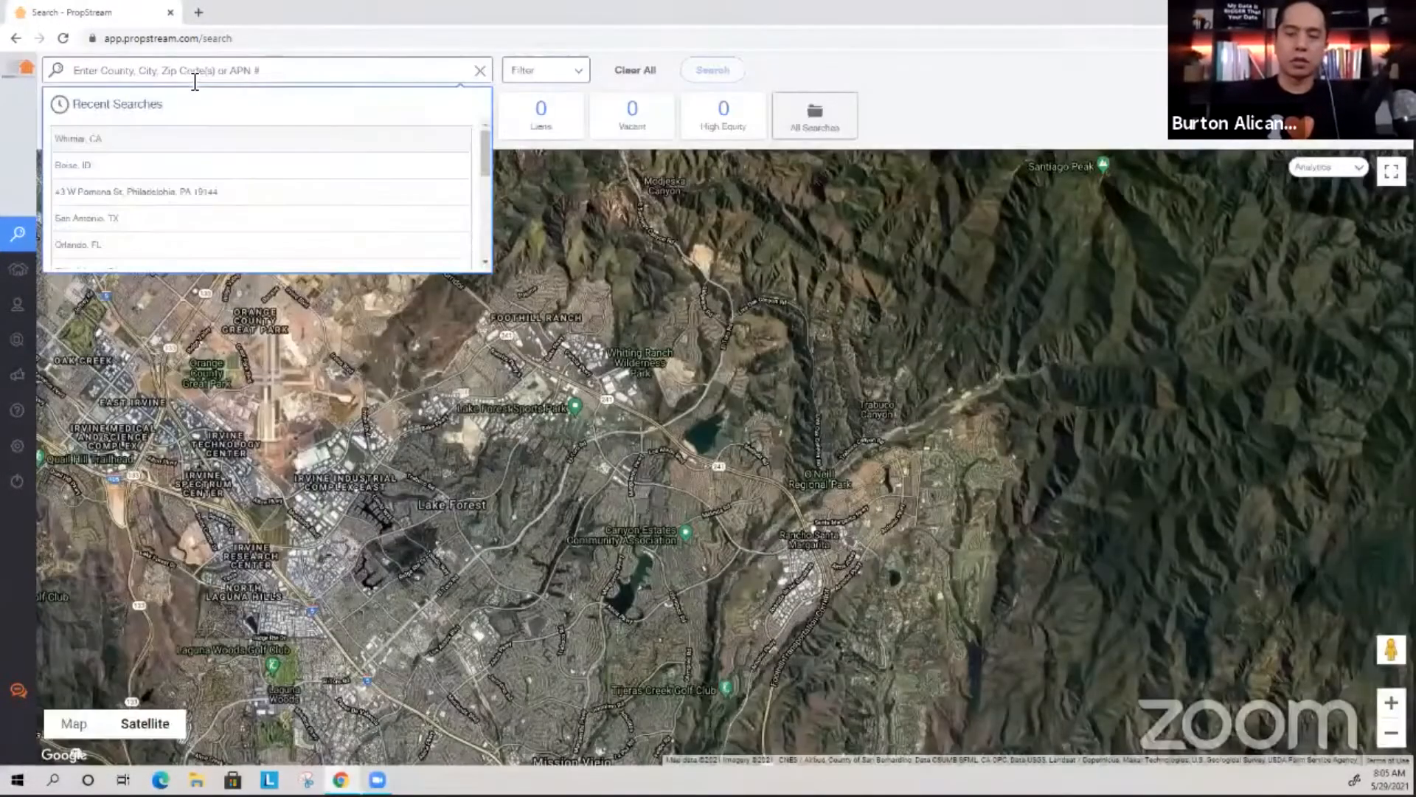
pyautogui.click(194, 81)
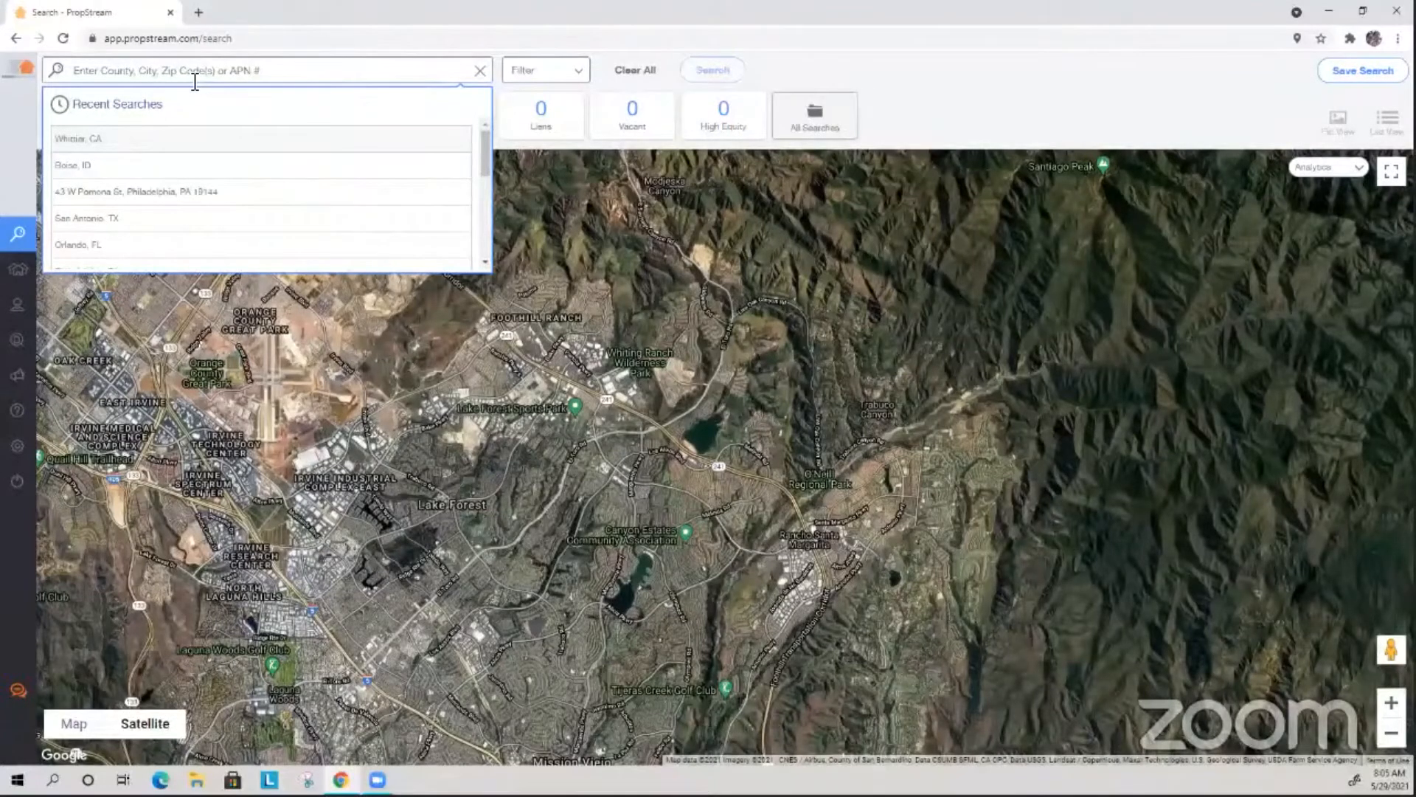
pyautogui.write('9')
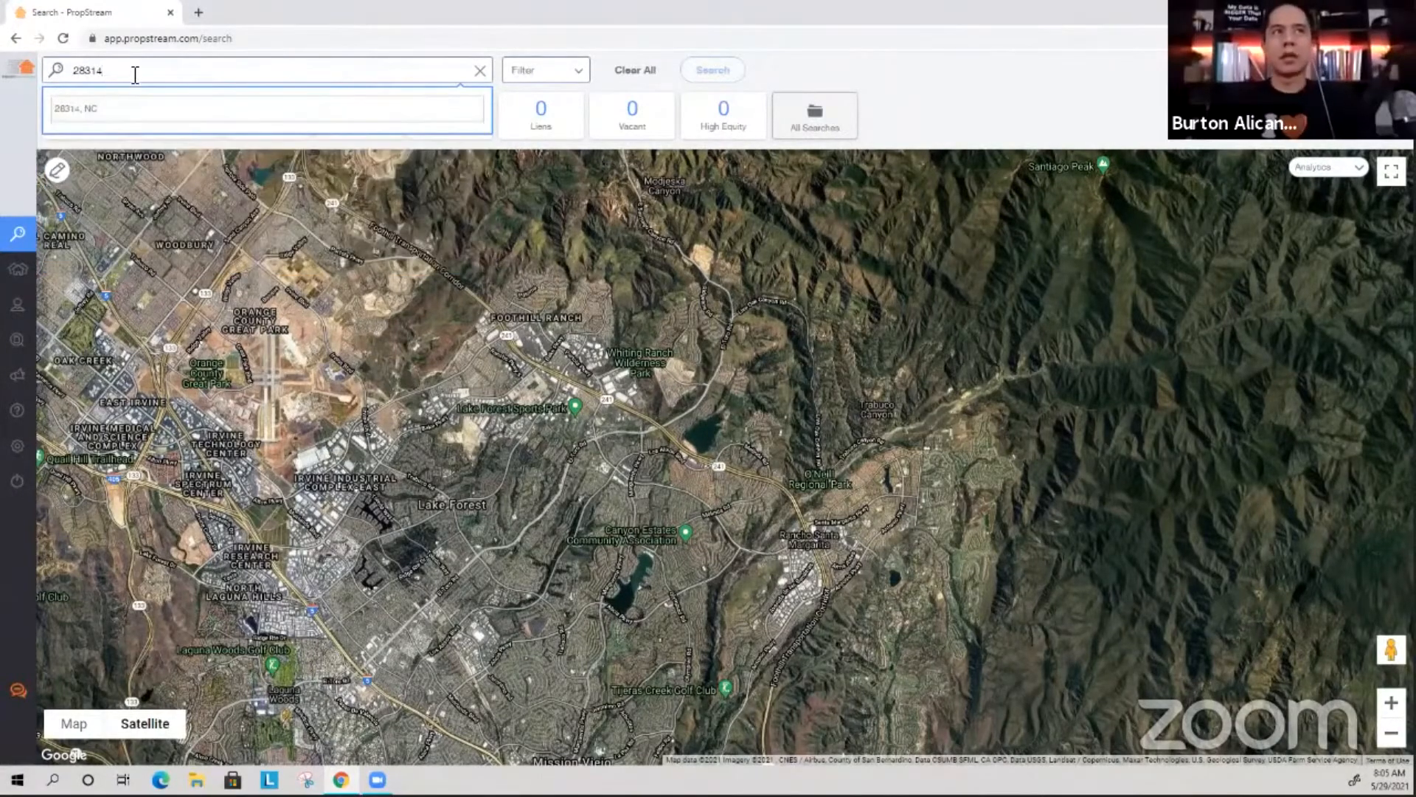
pyautogui.click(367, 108)
pyautogui.moveTo(1106, 169); pyautogui.dragTo(1158, 170)
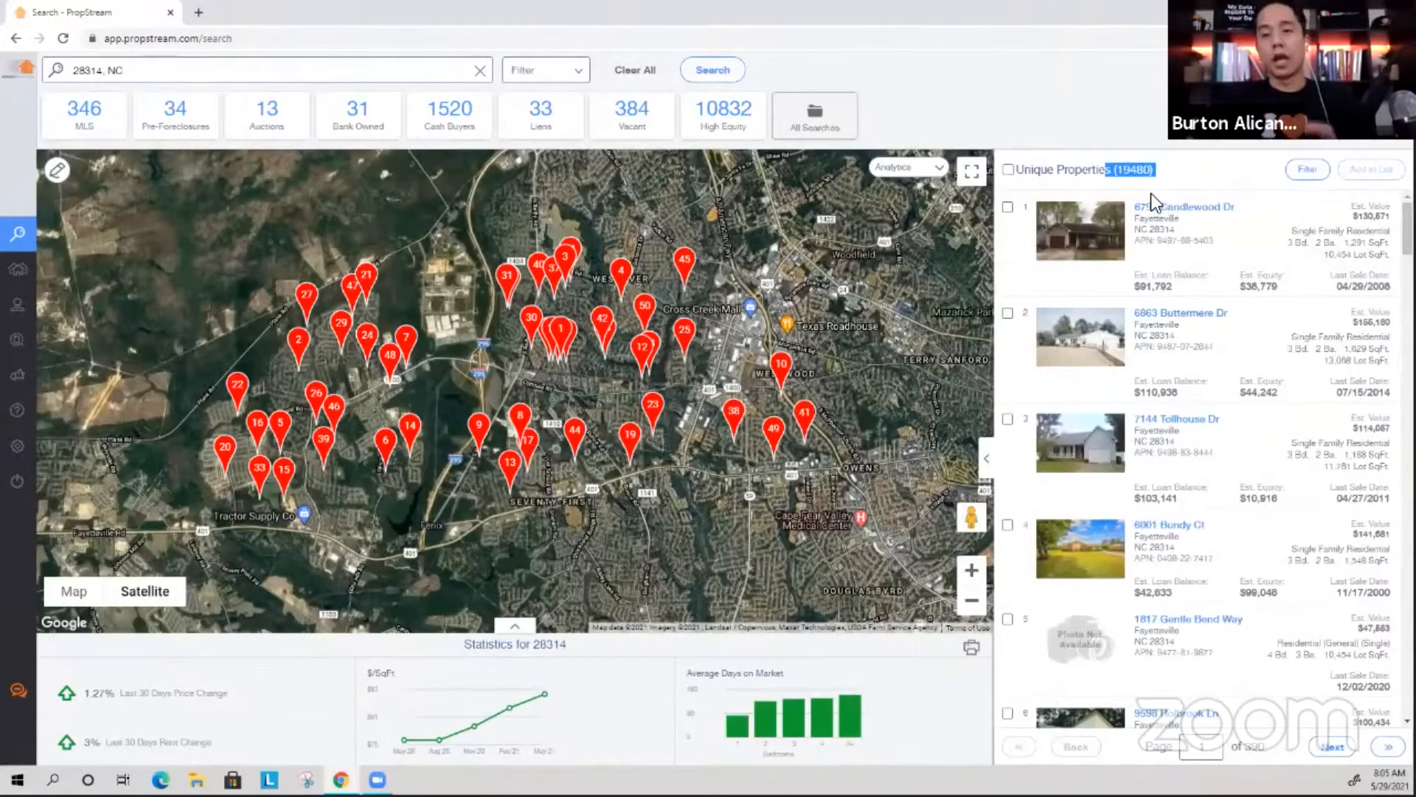
# Extend the zip code search to 28314, 28301, 28303, NC and load its properties
pyautogui.doubleClick(114, 71)
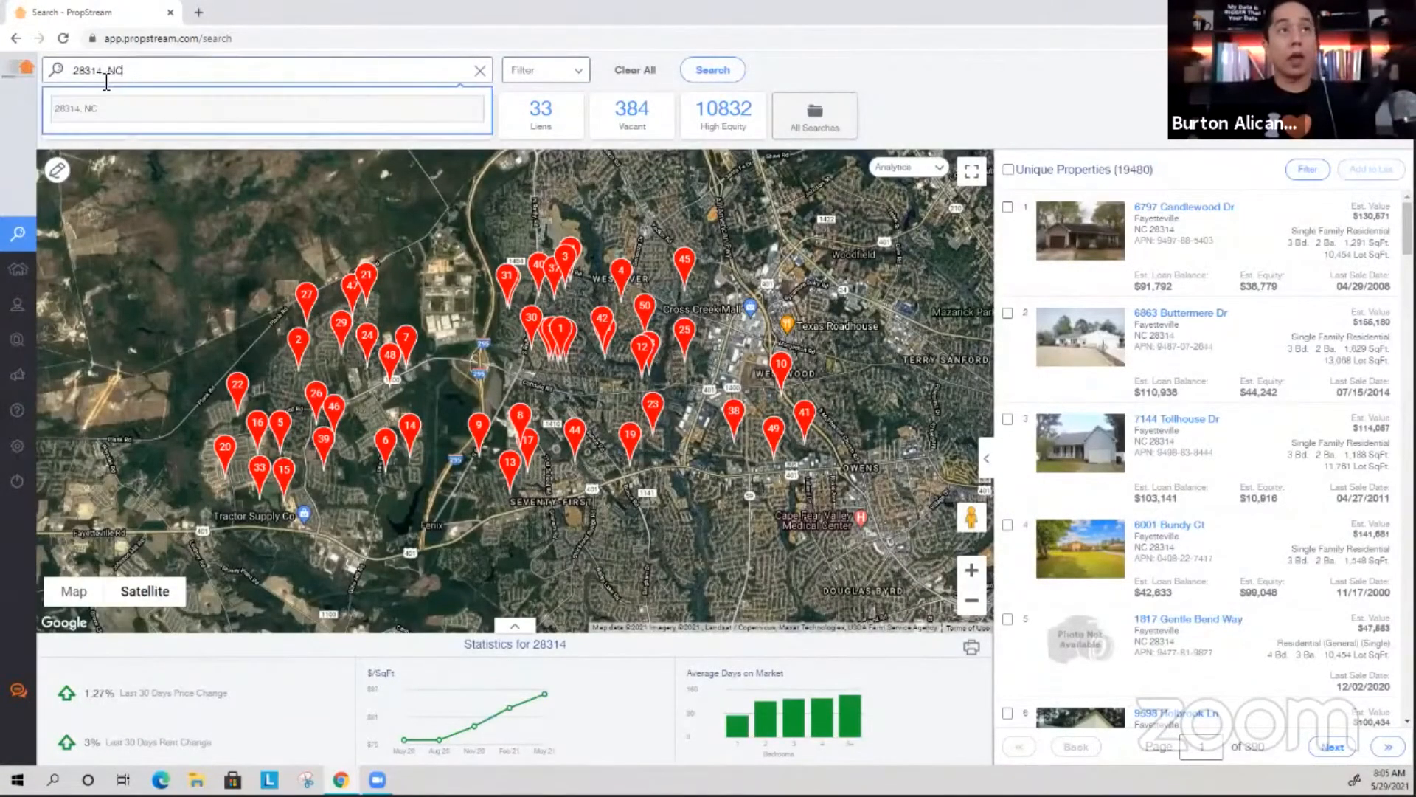
pyautogui.press('BackSpace')
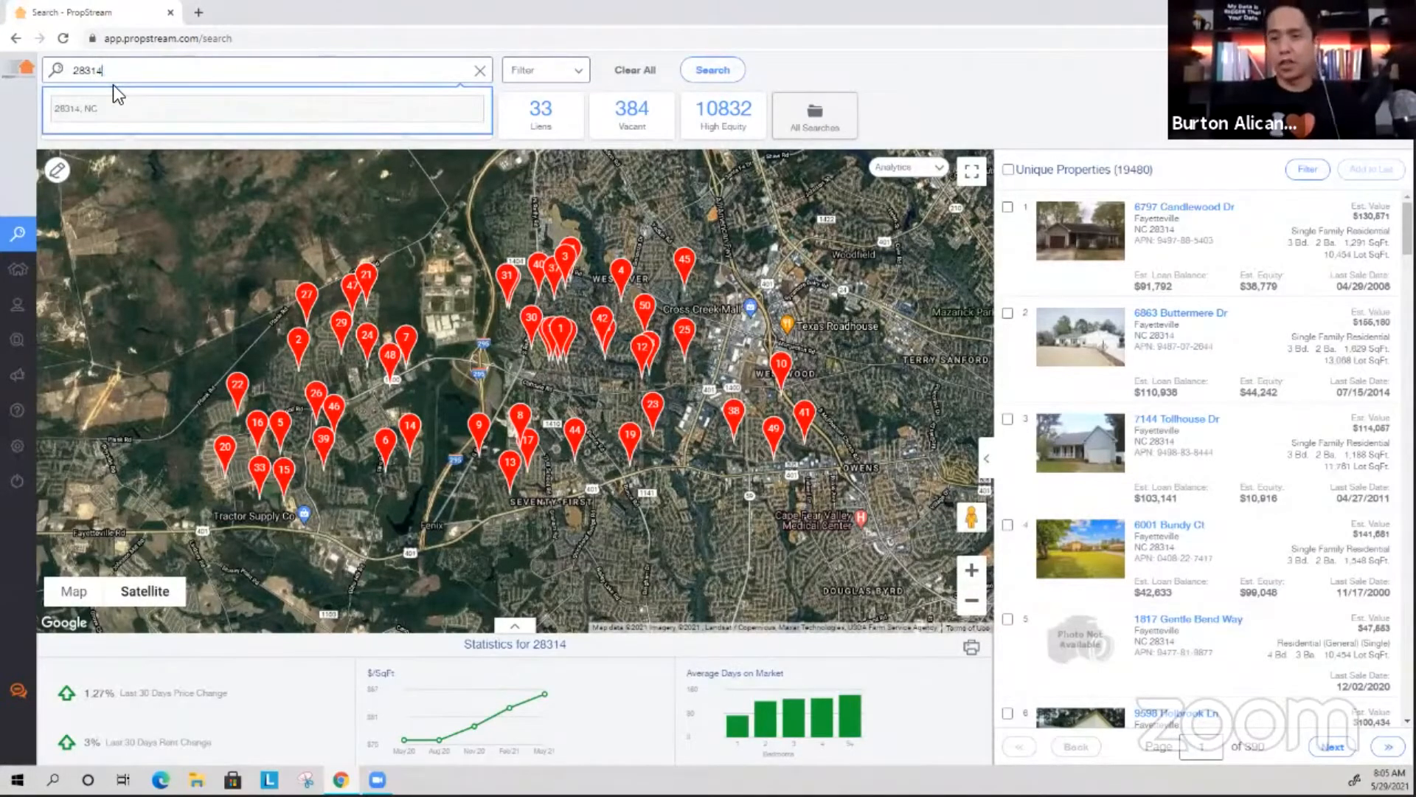
pyautogui.press('Return')
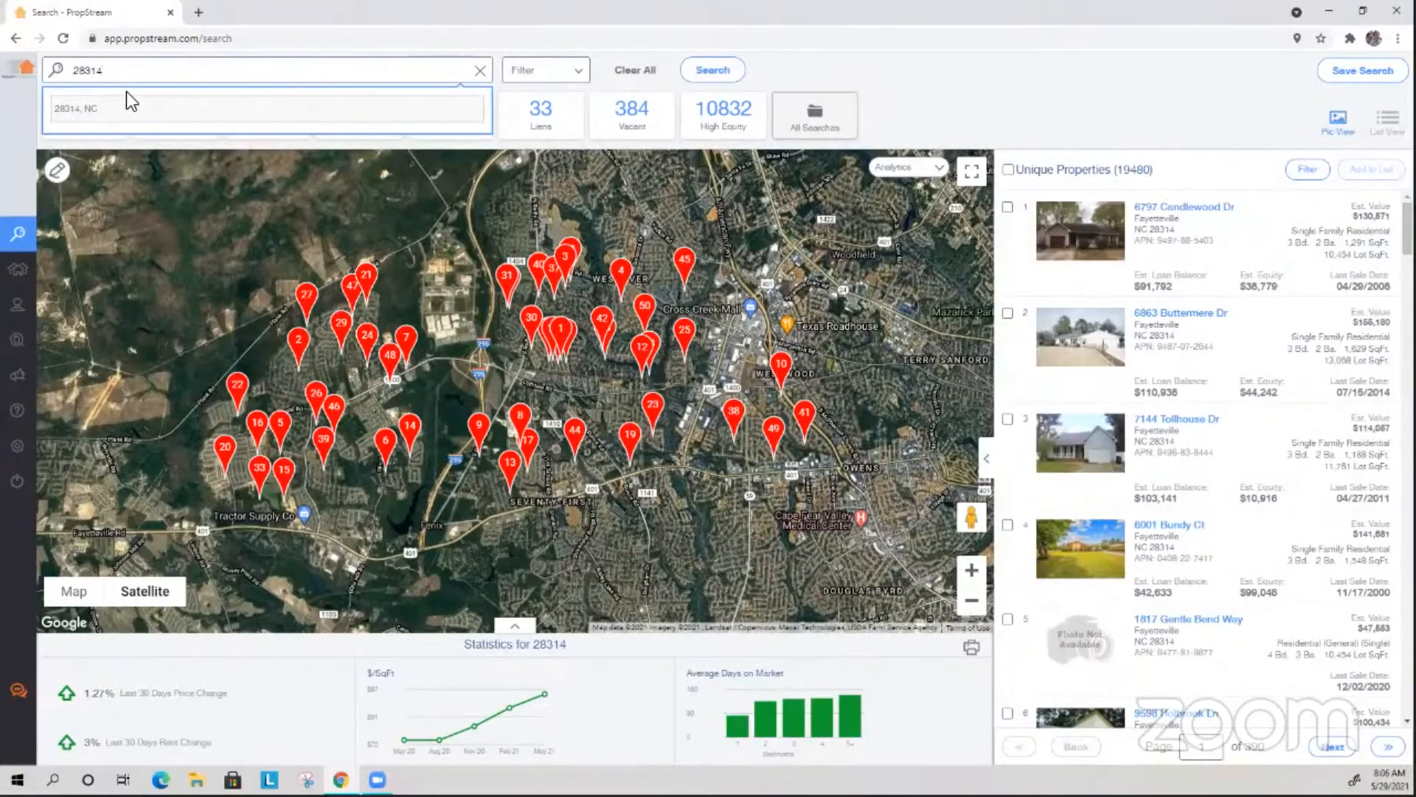
pyautogui.write(', ')
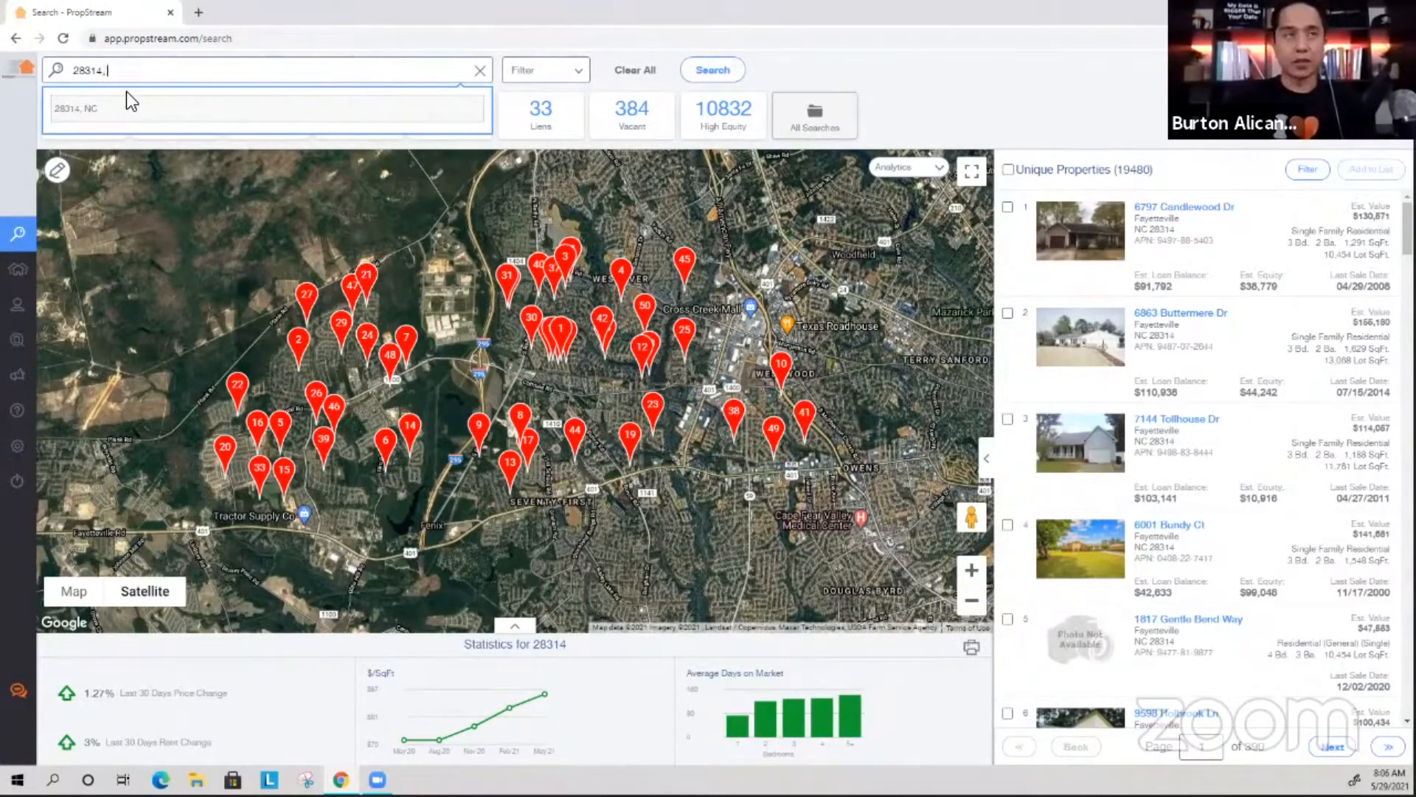
pyautogui.write('28301')
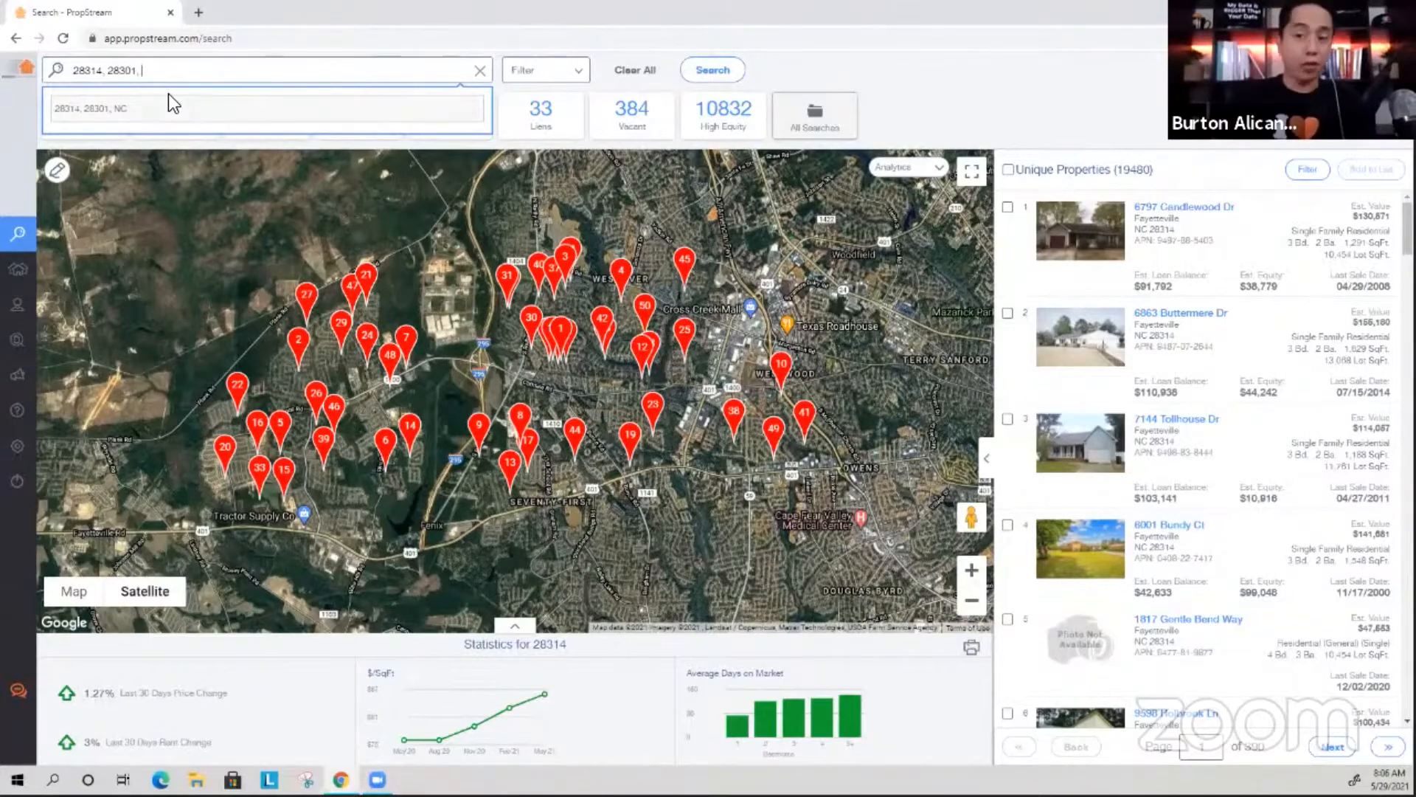
pyautogui.write(', ')
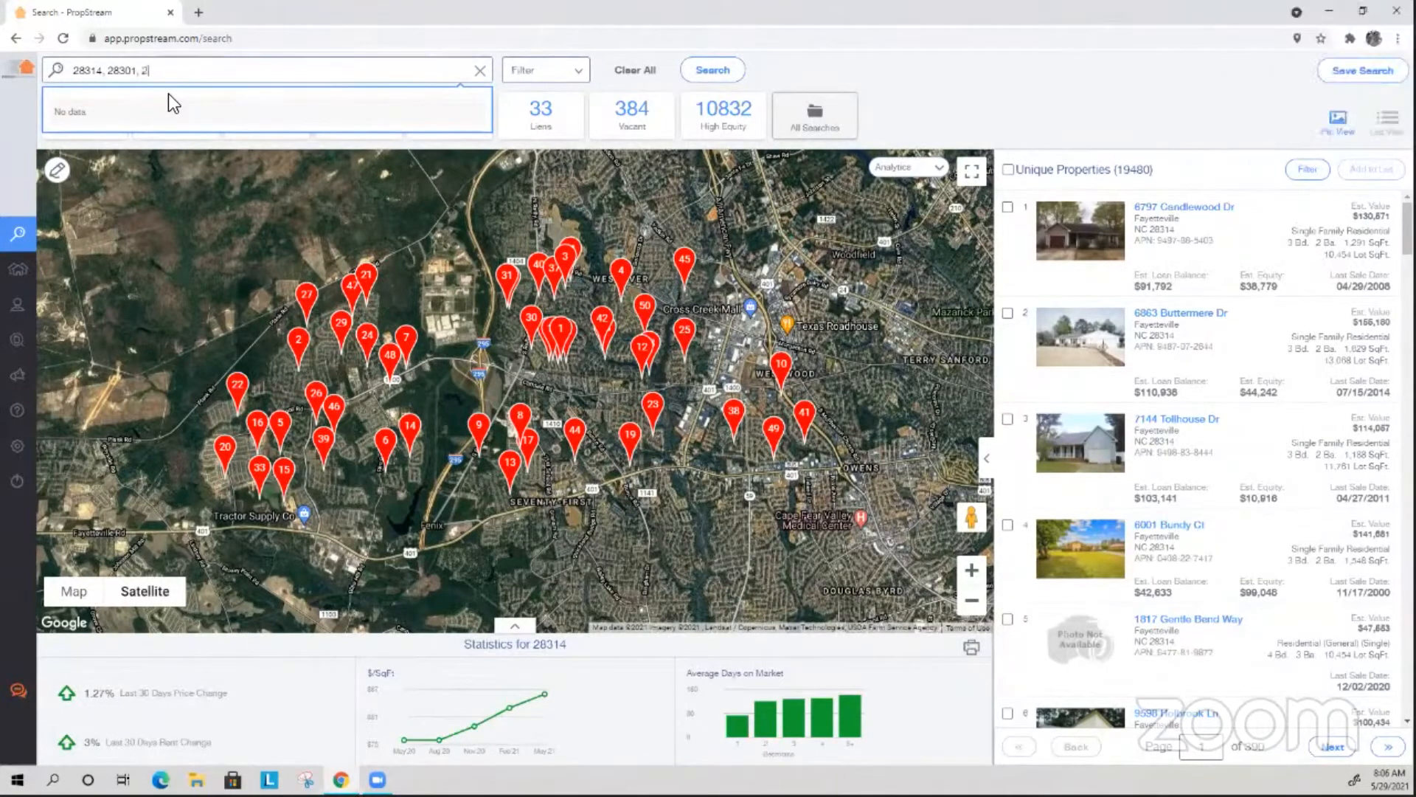
pyautogui.write('28303')
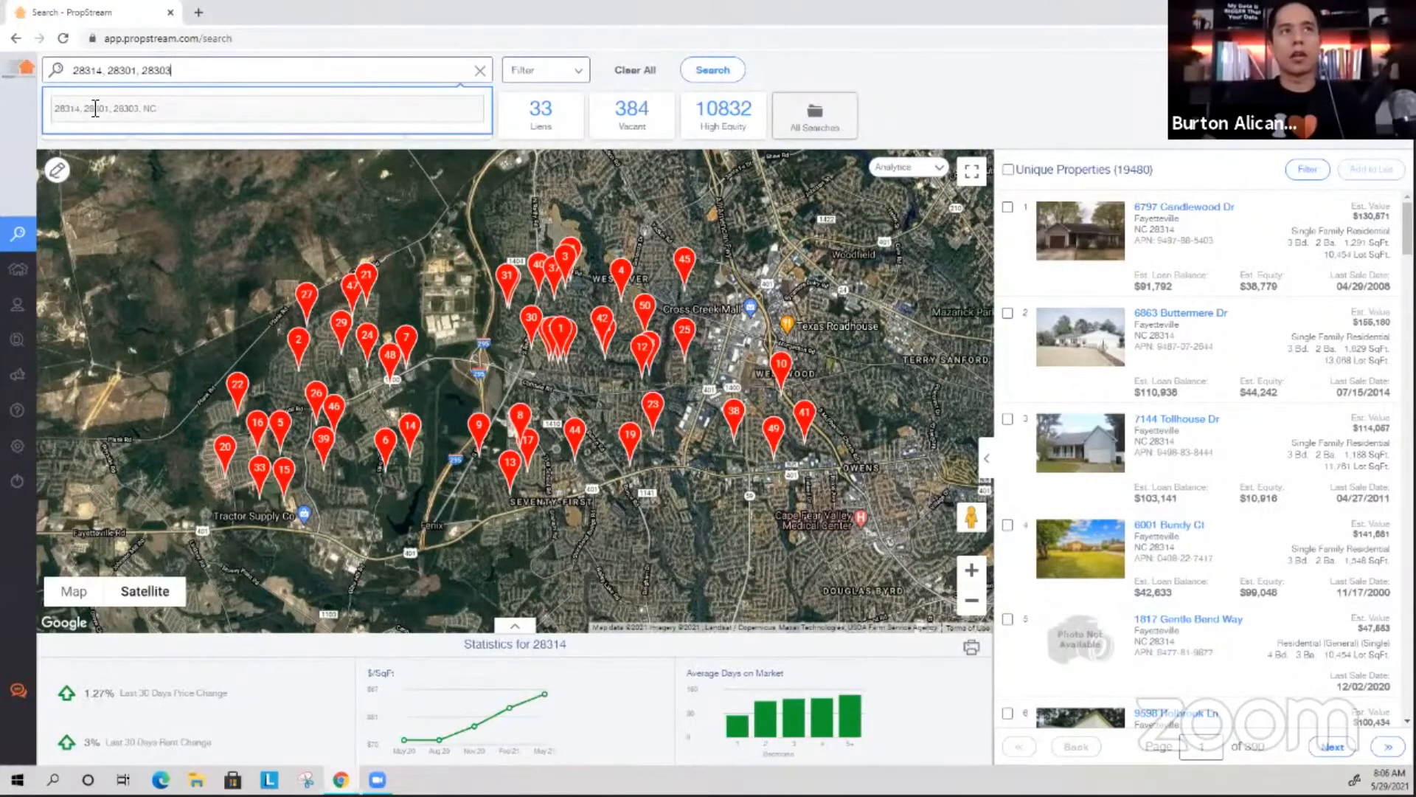
pyautogui.click(84, 111)
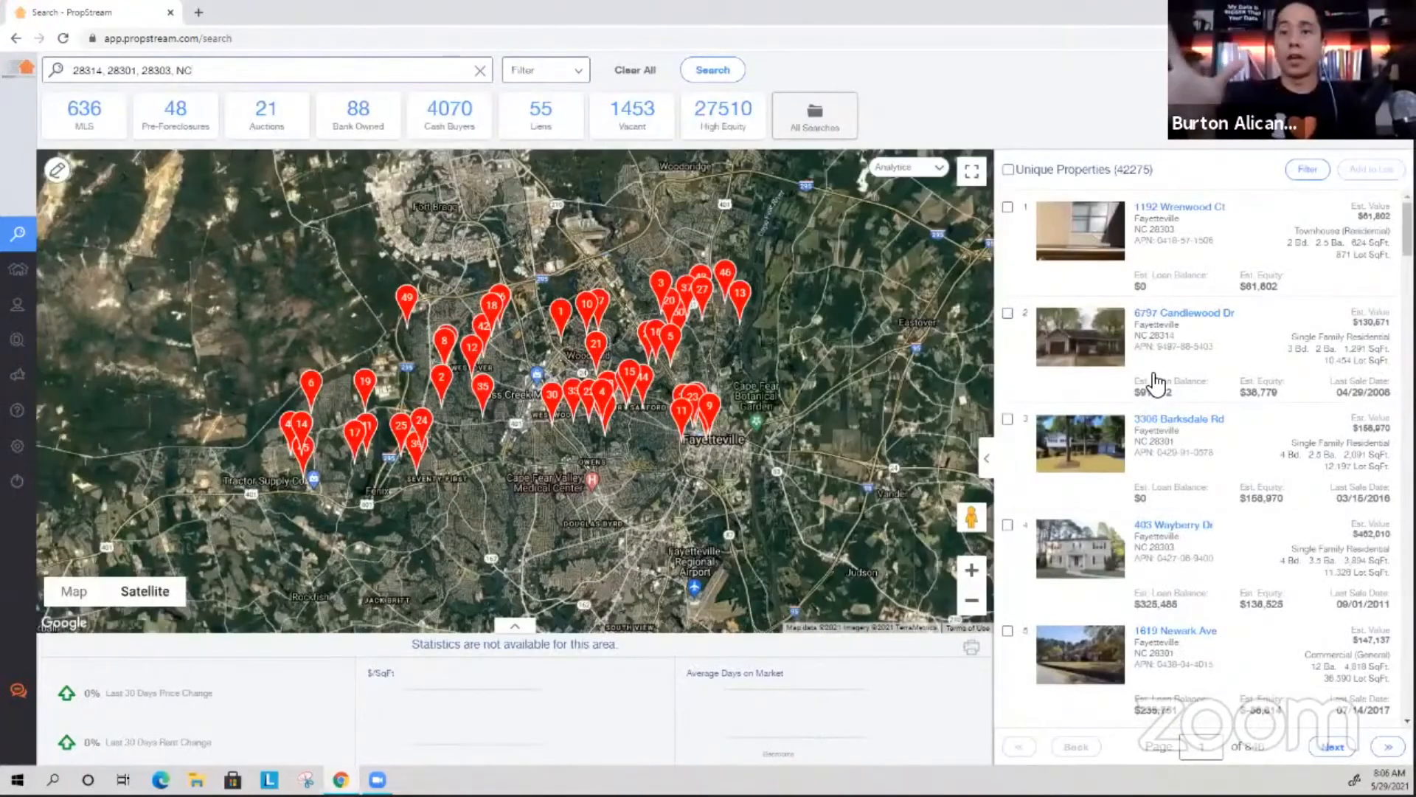
# Check the available filter options for the three-zip-code search and clear the search
pyautogui.click(545, 76)
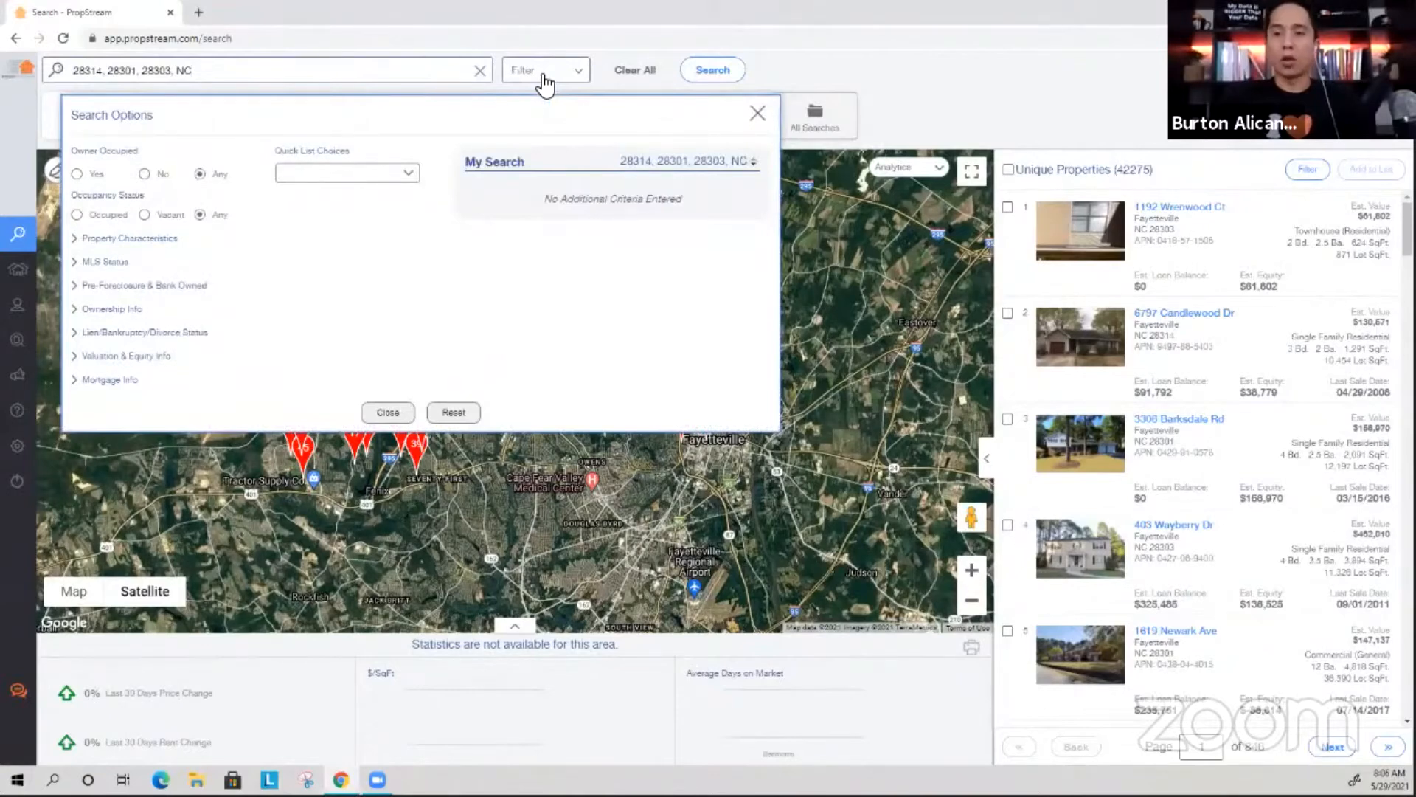
pyautogui.click(622, 75)
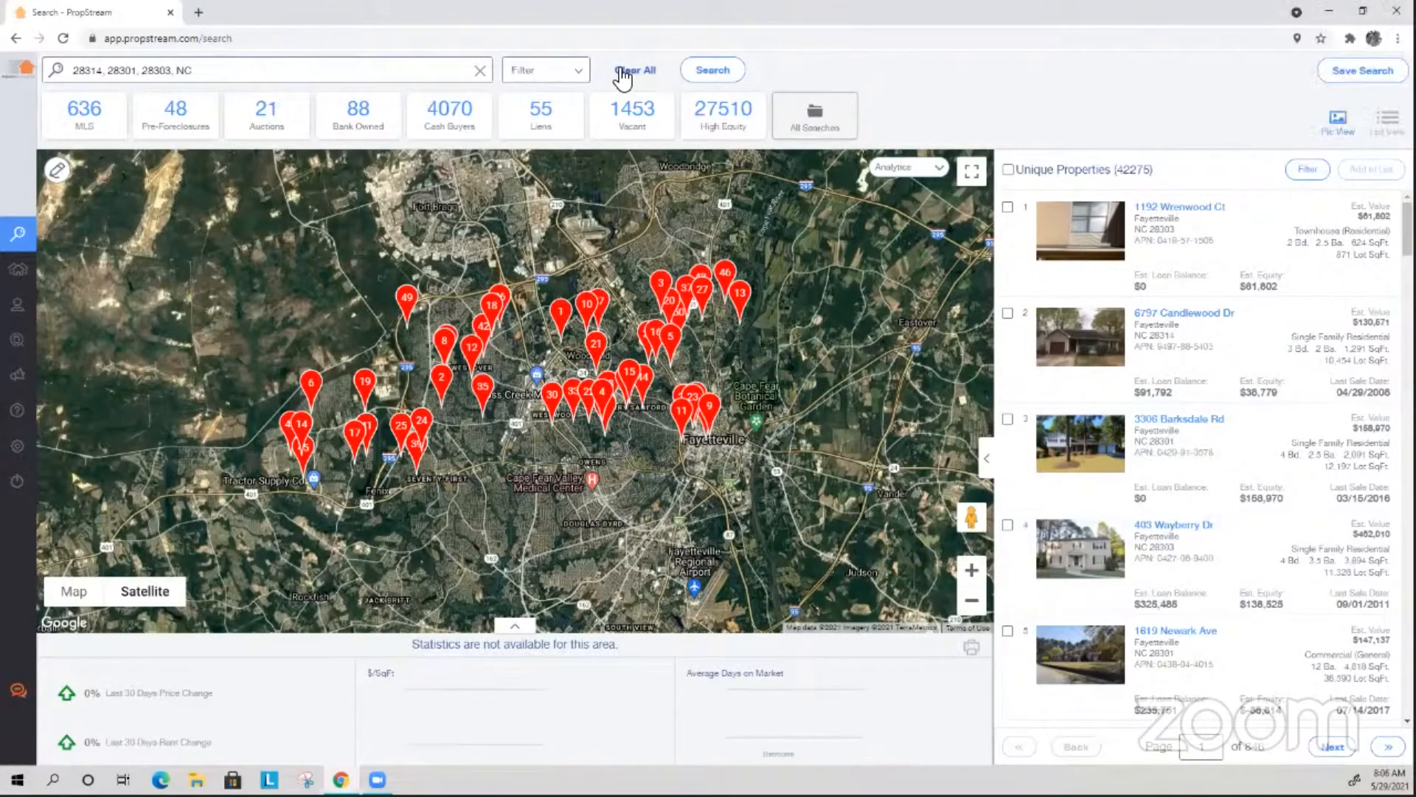